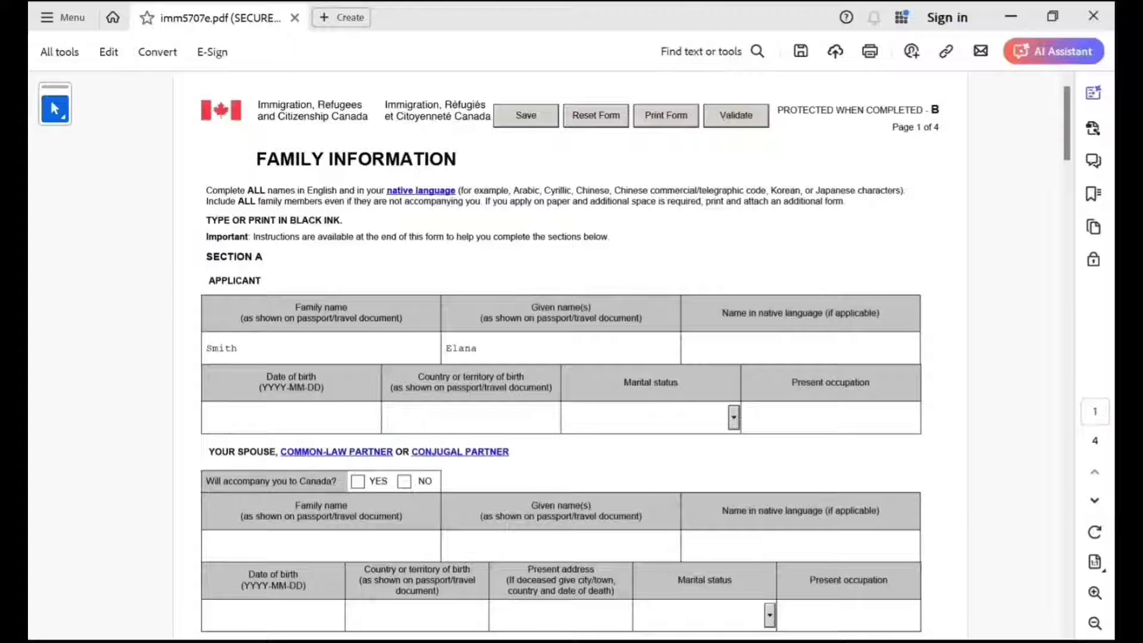
# Step: Enter the applicant's date of birth and set their country of birth to India
pyautogui.click(291, 417)
pyautogui.write('1998')
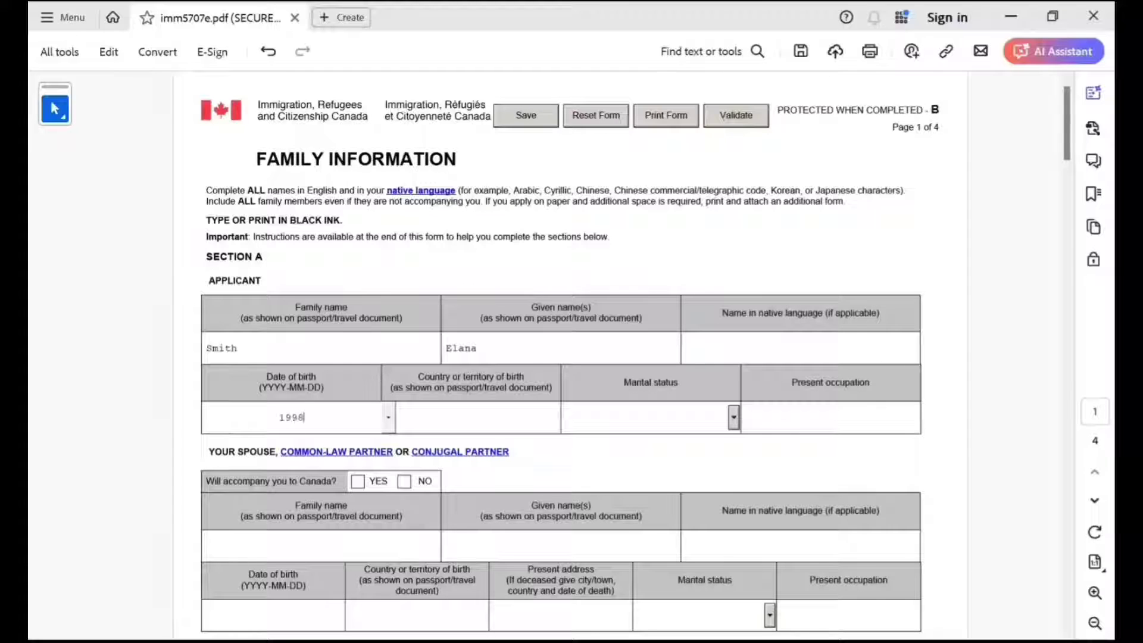
pyautogui.write('-10-10')
pyautogui.press('Tab')
pyautogui.write('India')
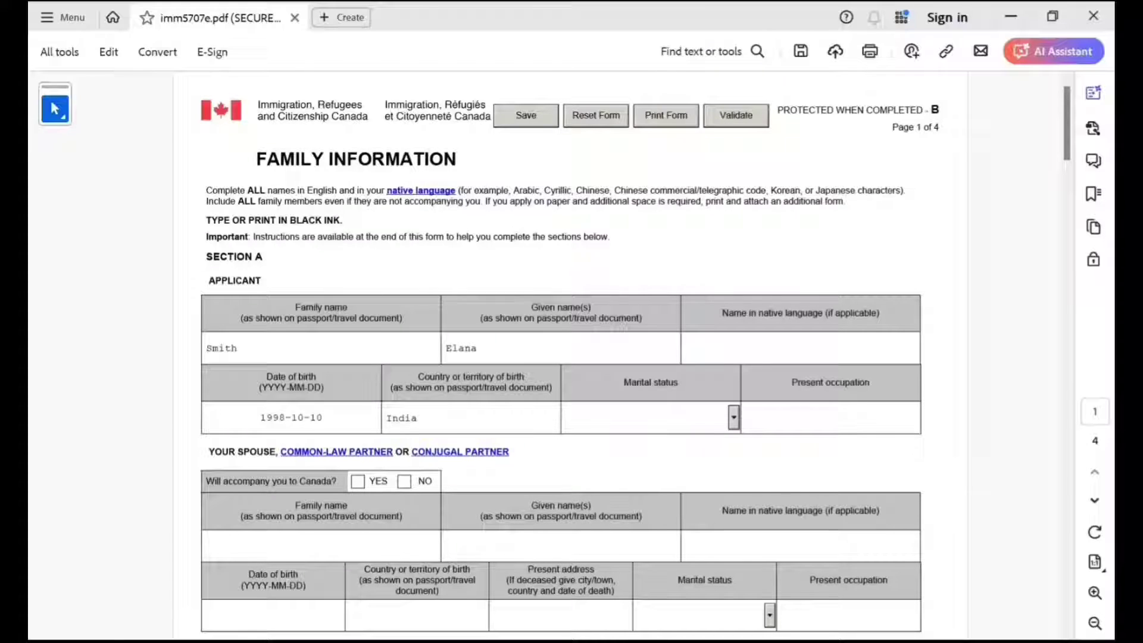
# Step: Set the applicant's marital status to Married, answer YES for physical presence at the marriage ceremony, and enter Homemaker as present occupation
pyautogui.press('Tab')
pyautogui.write('M')
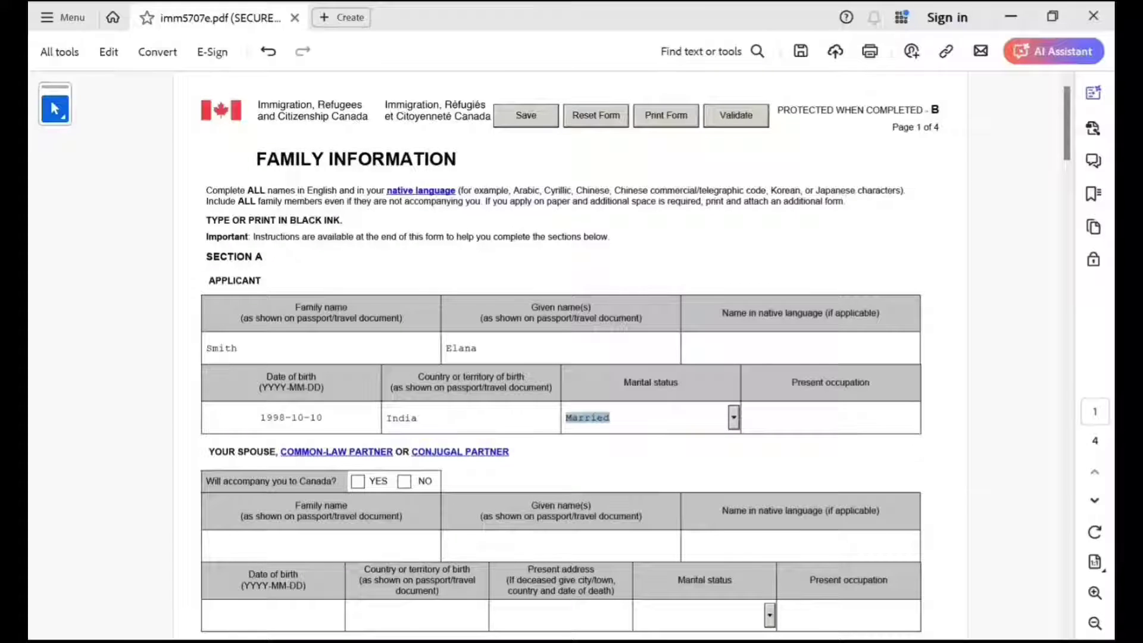
pyautogui.press('Tab')
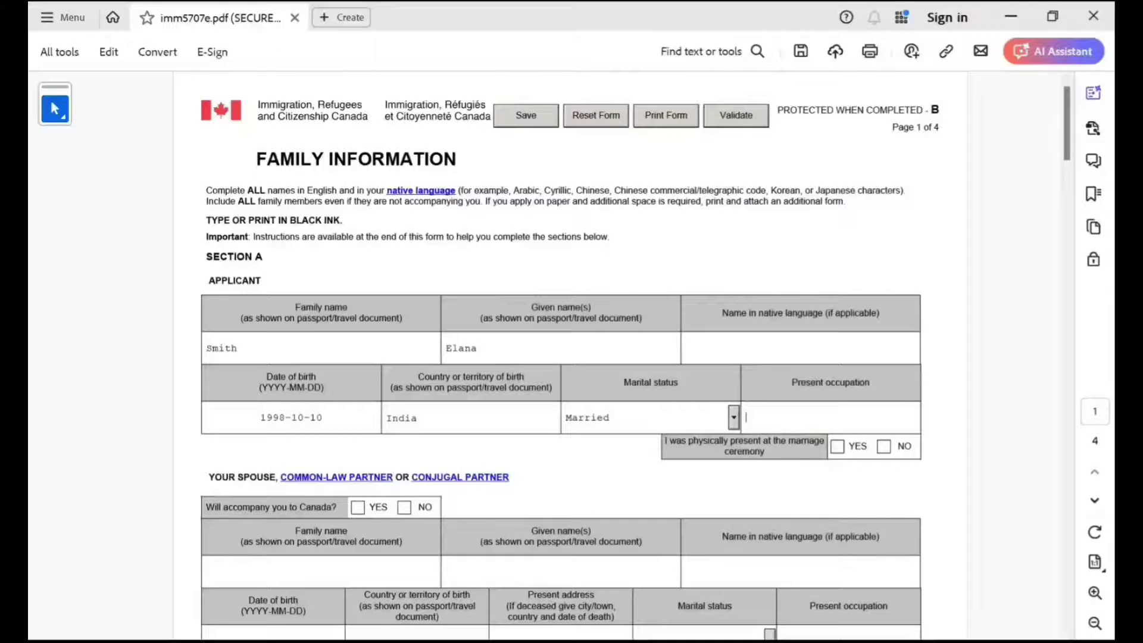
pyautogui.scroll(-2, 837, 392)
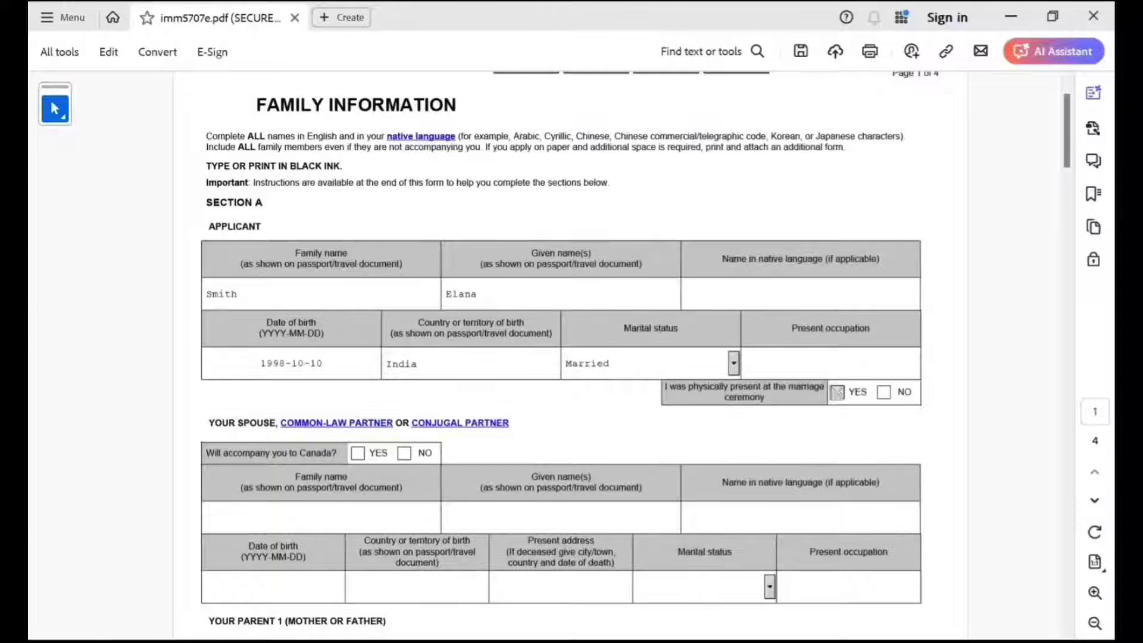
pyautogui.click(837, 392)
pyautogui.write('Homemaker')
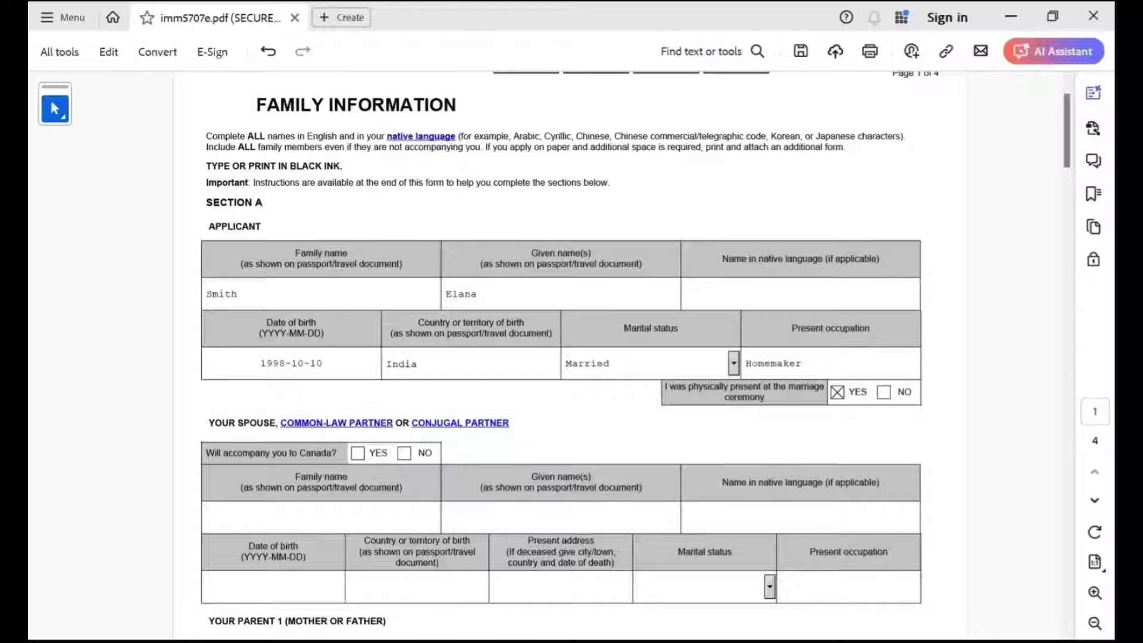
# Step: Switch to the browser and translate the applicant's full name from English to Hindi
pyautogui.hotkey('alt', 'Tab')
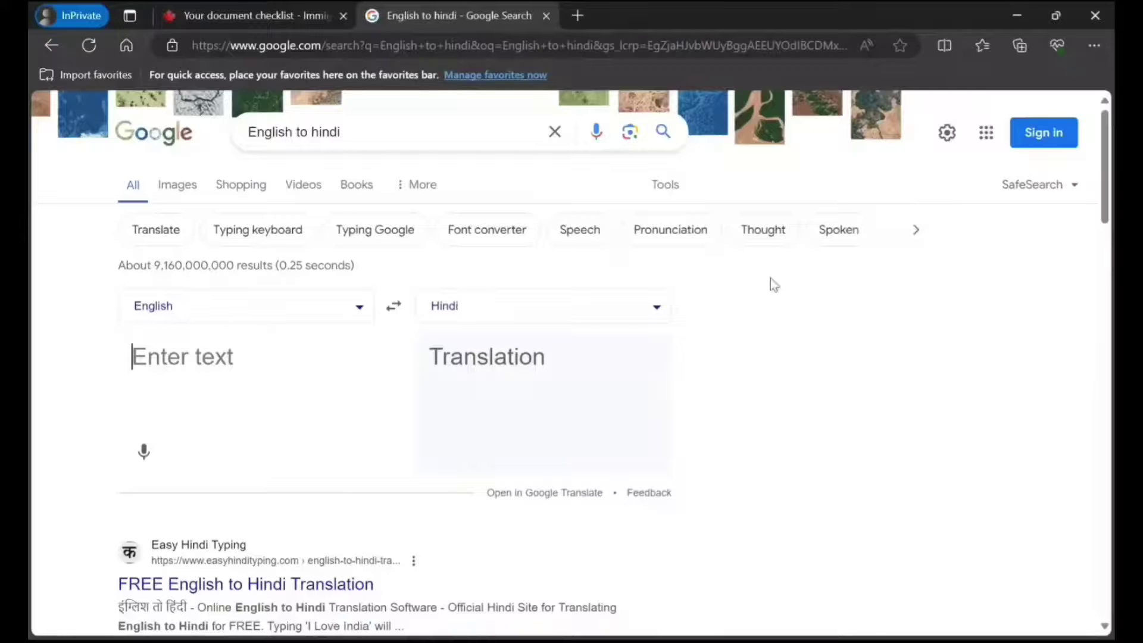
pyautogui.write('Elana SMith')
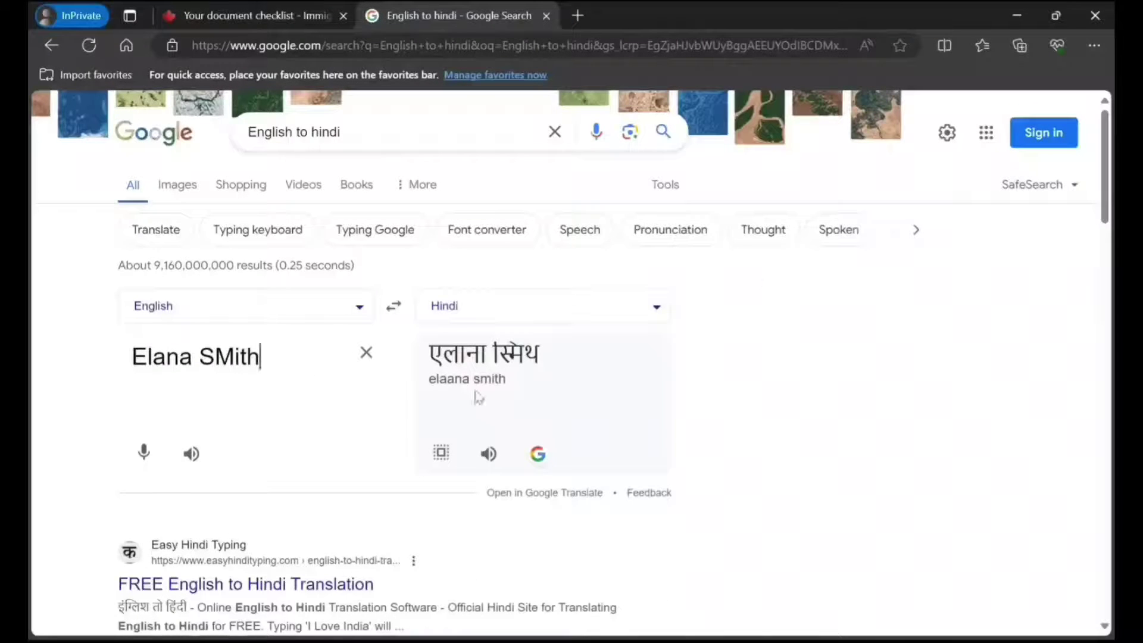
pyautogui.moveTo(542, 357); pyautogui.dragTo(428, 356)
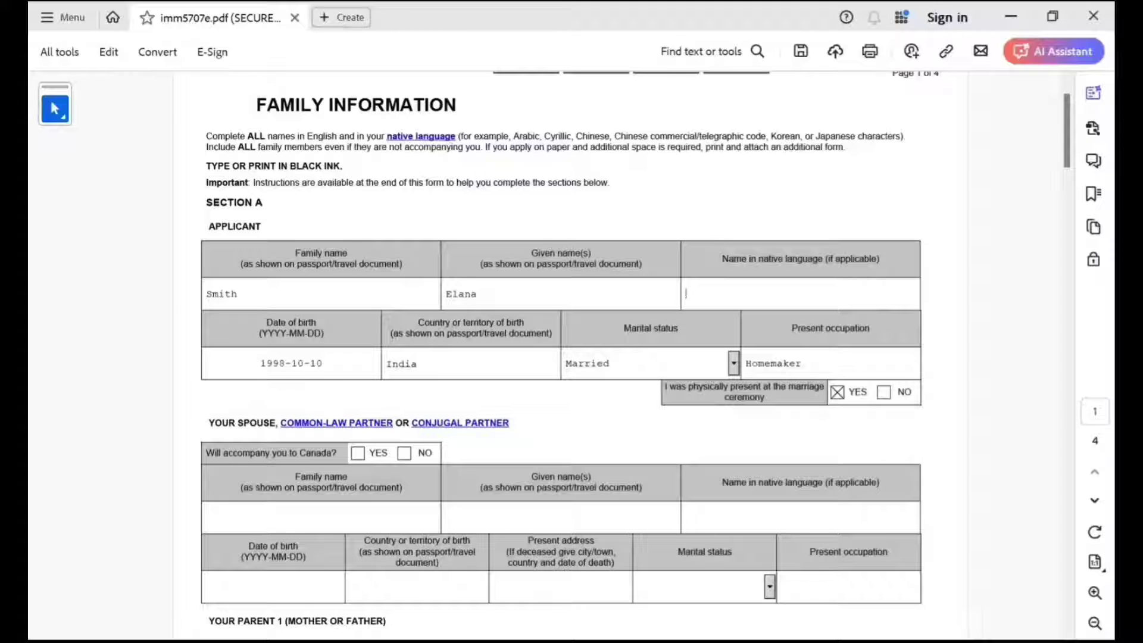
# Step: Back in the PDF form, mark the spouse as accompanying to Canada and enter the spouse's family and given names
pyautogui.scroll(1, 636, 351)
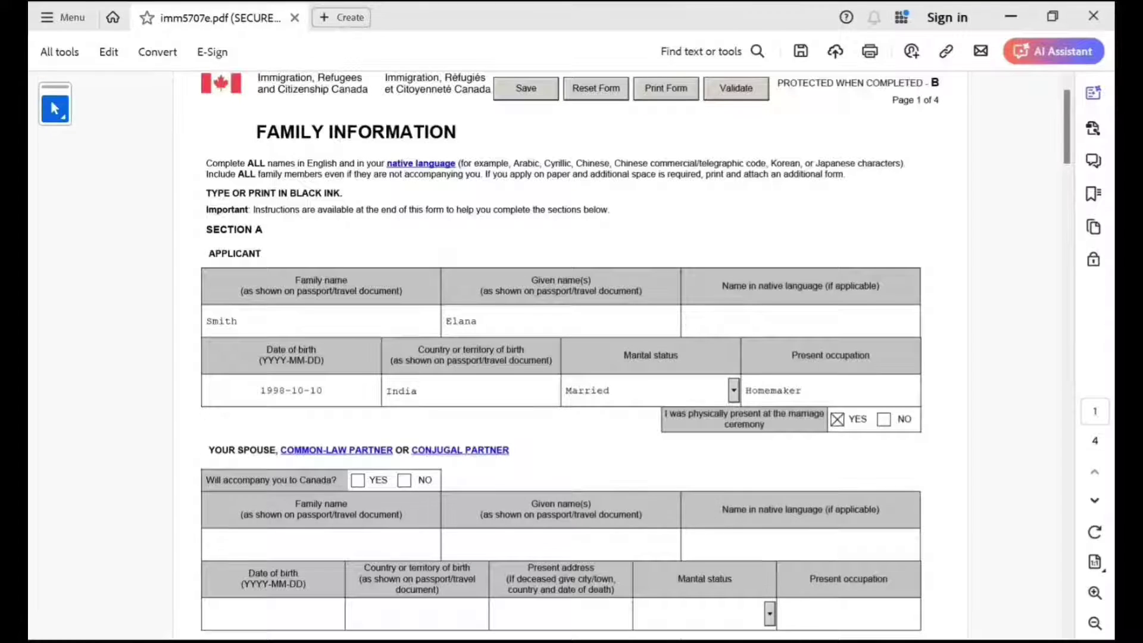
pyautogui.scroll(-4, 562, 399)
pyautogui.scroll(-6, 561, 357)
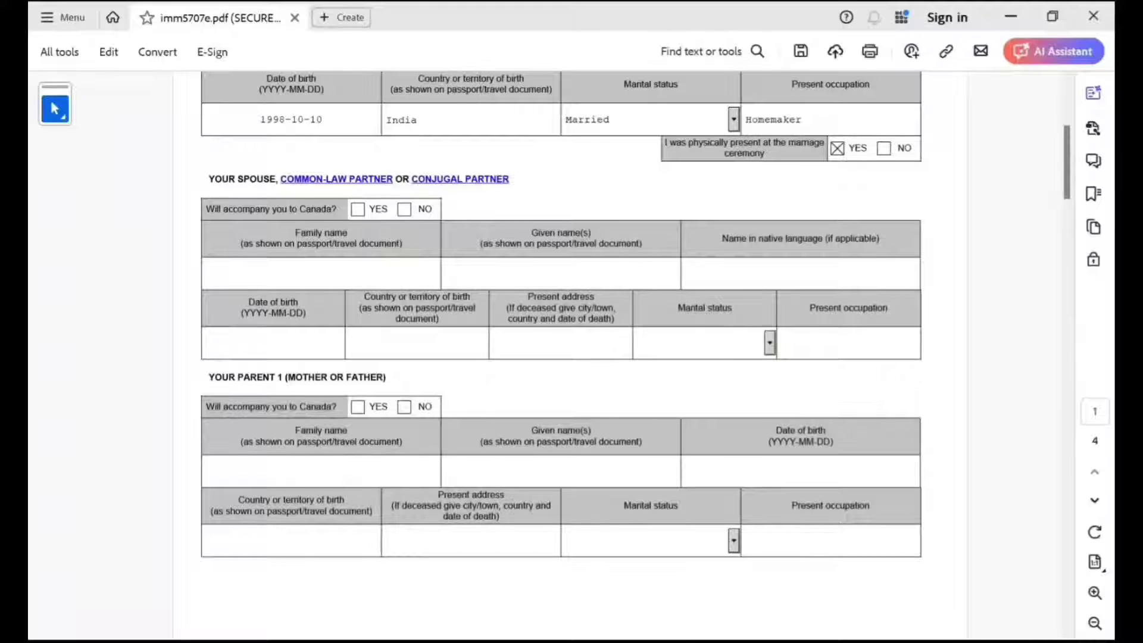
pyautogui.click(357, 209)
pyautogui.click(210, 273)
pyautogui.write('smith')
pyautogui.press('Tab')
pyautogui.write('John')
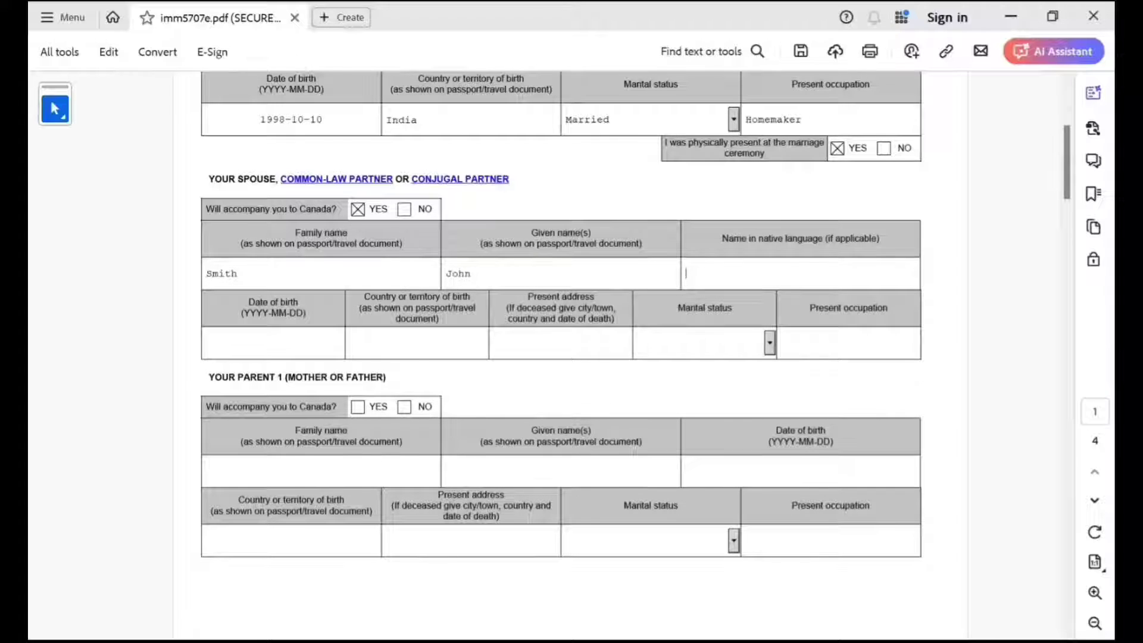
# Step: Enter the spouse's date of birth and set their country of birth to India
pyautogui.click(274, 343)
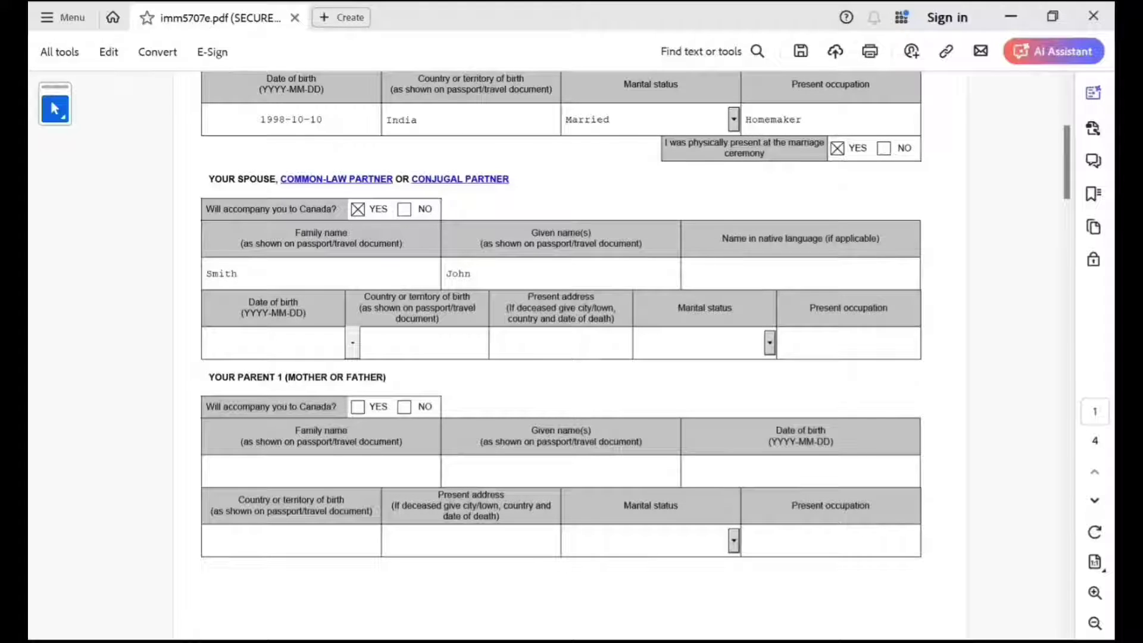
pyautogui.write('1995-10-10')
pyautogui.press('Tab')
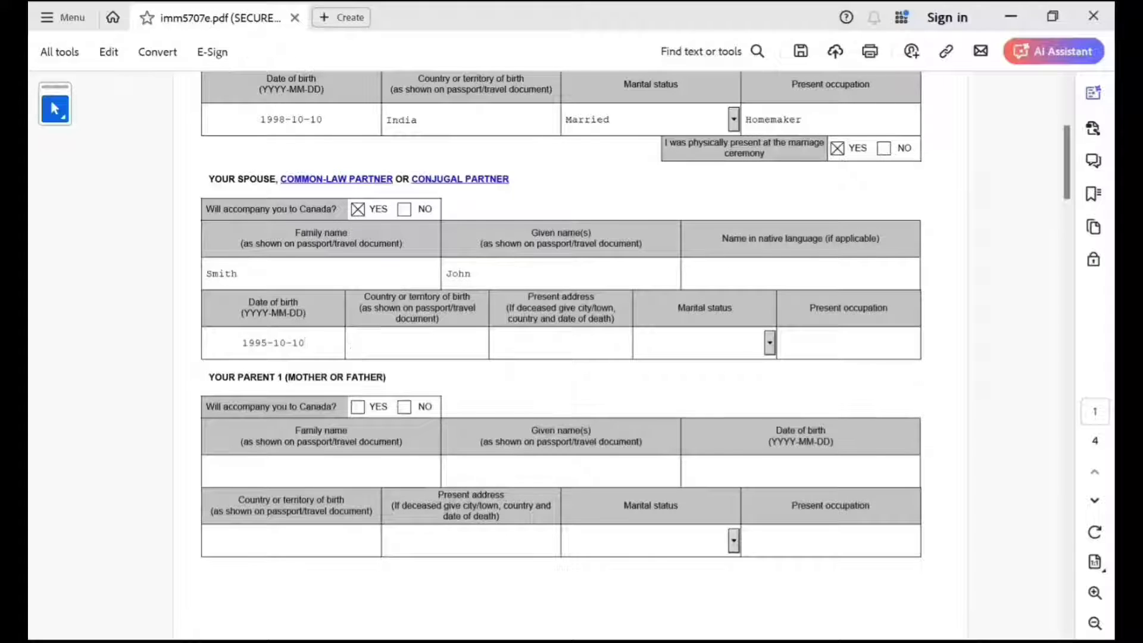
pyautogui.write('India')
pyautogui.press('Tab')
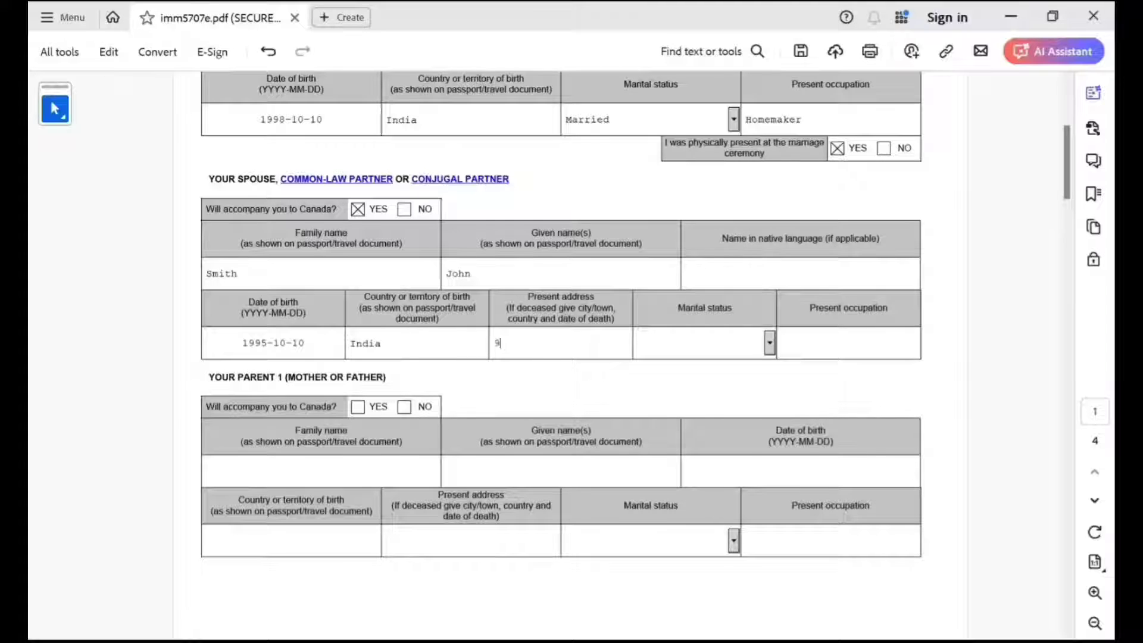
# Step: Enter the spouse's present address, replacing the first entry with a fuller street address
pyautogui.write('98898')
pyautogui.press('Tab')
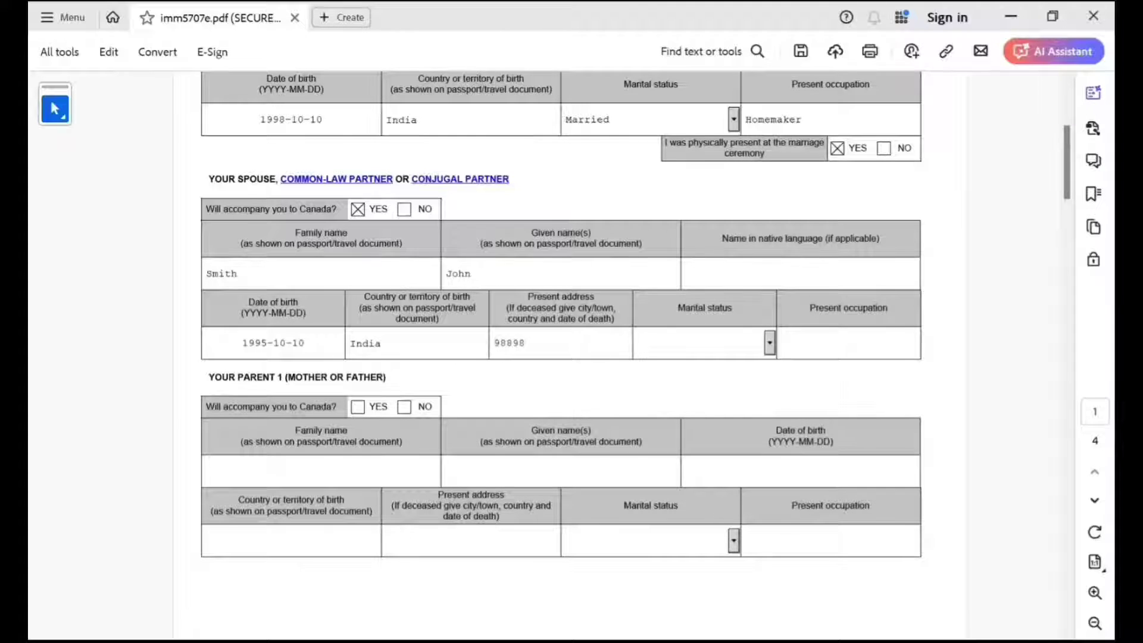
pyautogui.scroll(1, 636, 329)
pyautogui.click(526, 370)
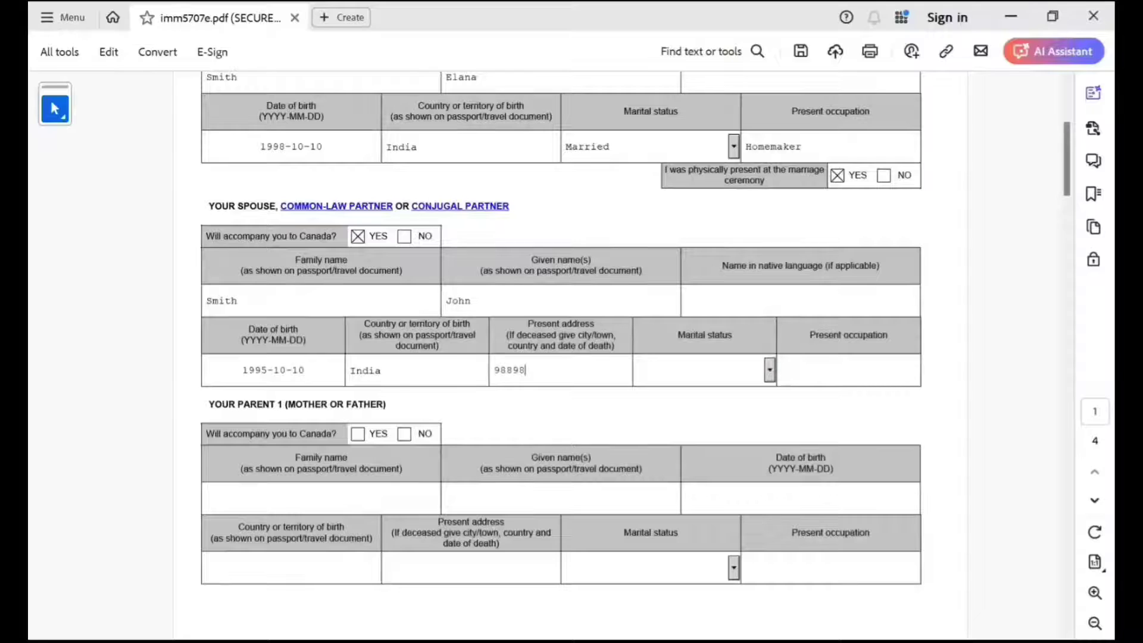
pyautogui.hotkey('shift', 'Left')
pyautogui.hotkey('shift', 'Left')
pyautogui.hotkey('shift', 'Left')
pyautogui.hotkey('shift', 'Left')
pyautogui.hotkey('shift', 'Left')
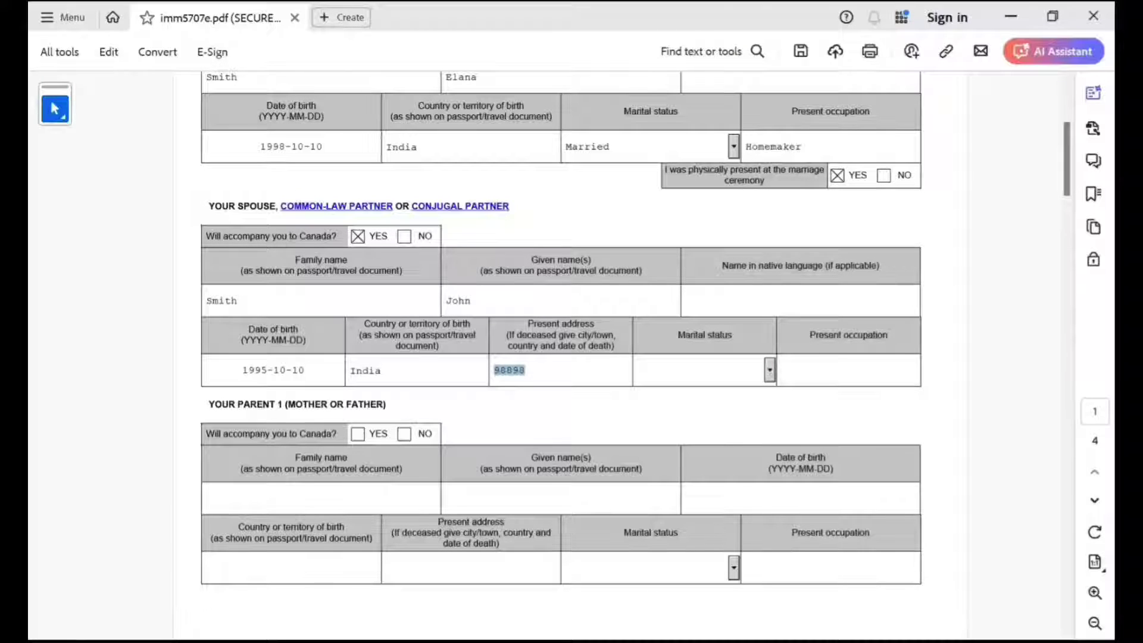
pyautogui.write('7667 t hghgh hg hgh')
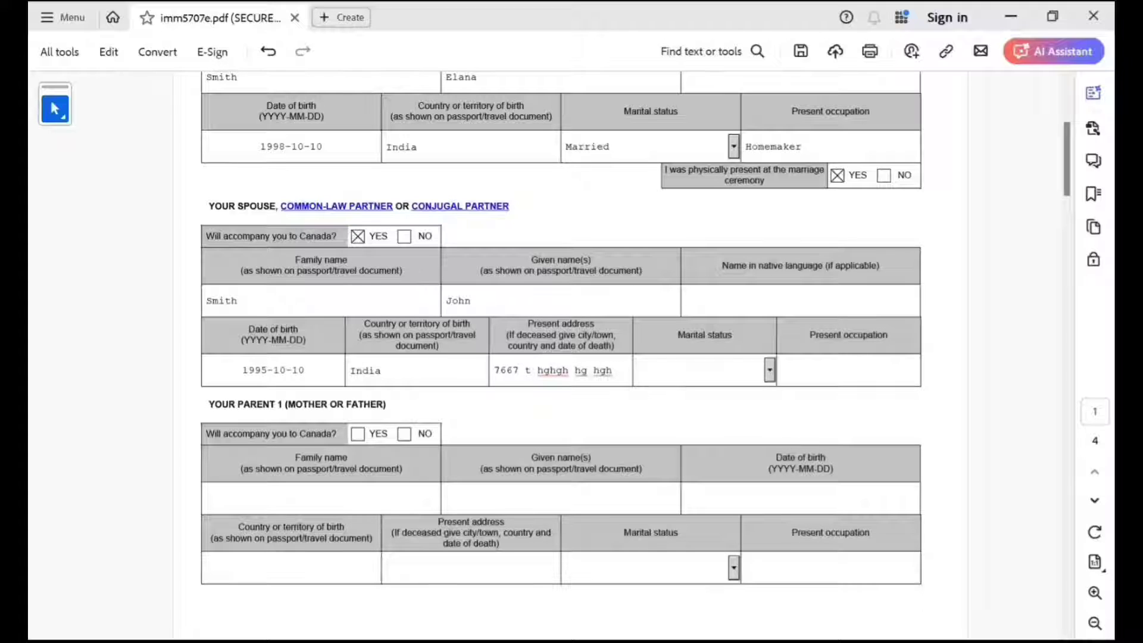
# Step: Set the spouse's marital status to Married and answer YES for the spouse's physical presence at the marriage ceremony
pyautogui.click(769, 370)
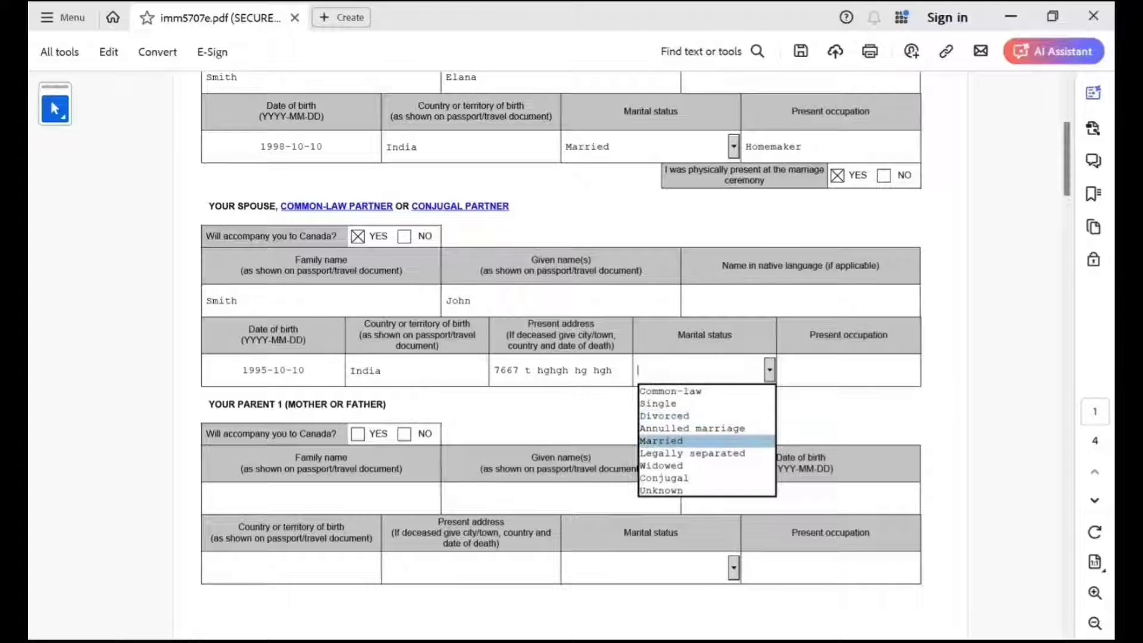
pyautogui.press('Return')
pyautogui.click(838, 398)
# Step: Mark parent 1 as not accompanying to Canada and enter that parent's family and given names
pyautogui.scroll(-2, 561, 342)
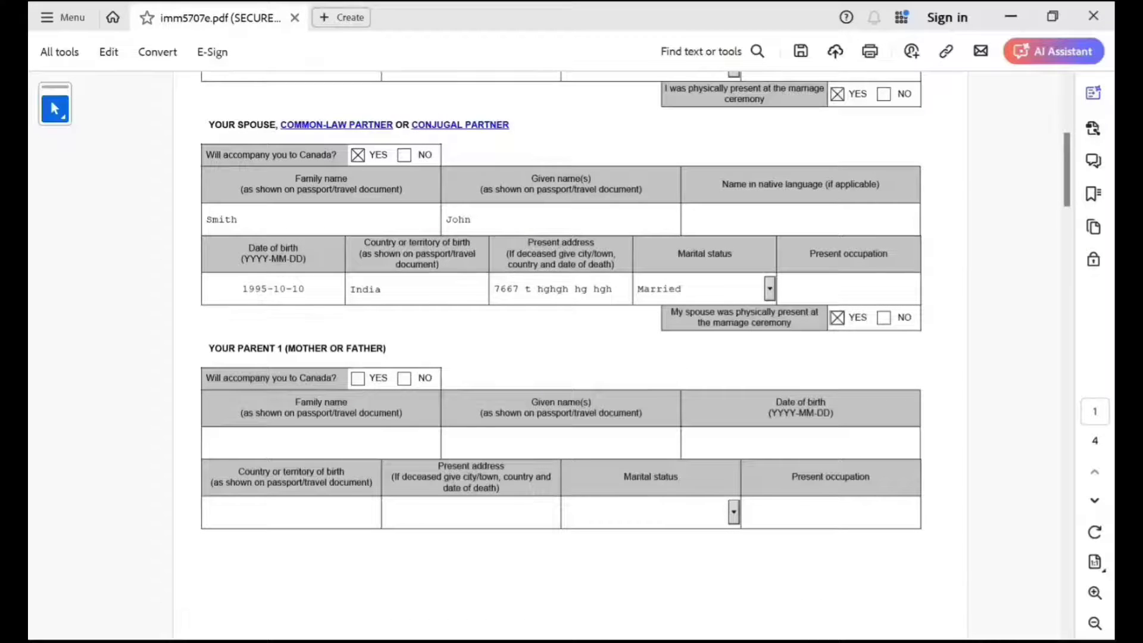
pyautogui.click(404, 379)
pyautogui.scroll(-3, 405, 378)
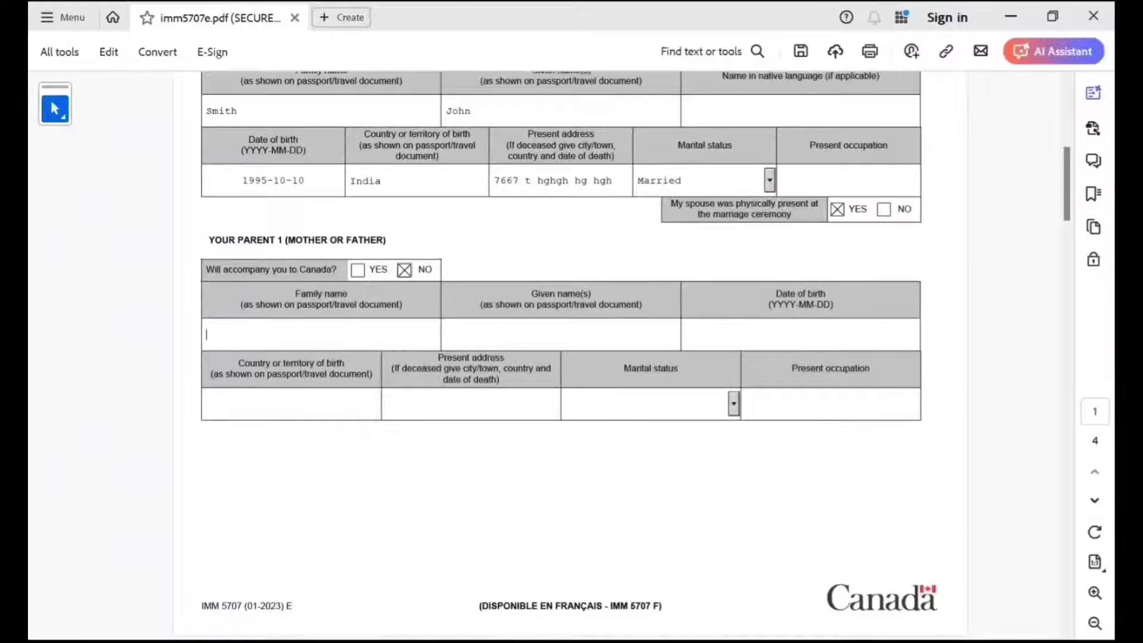
pyautogui.click(322, 335)
pyautogui.write('Smith')
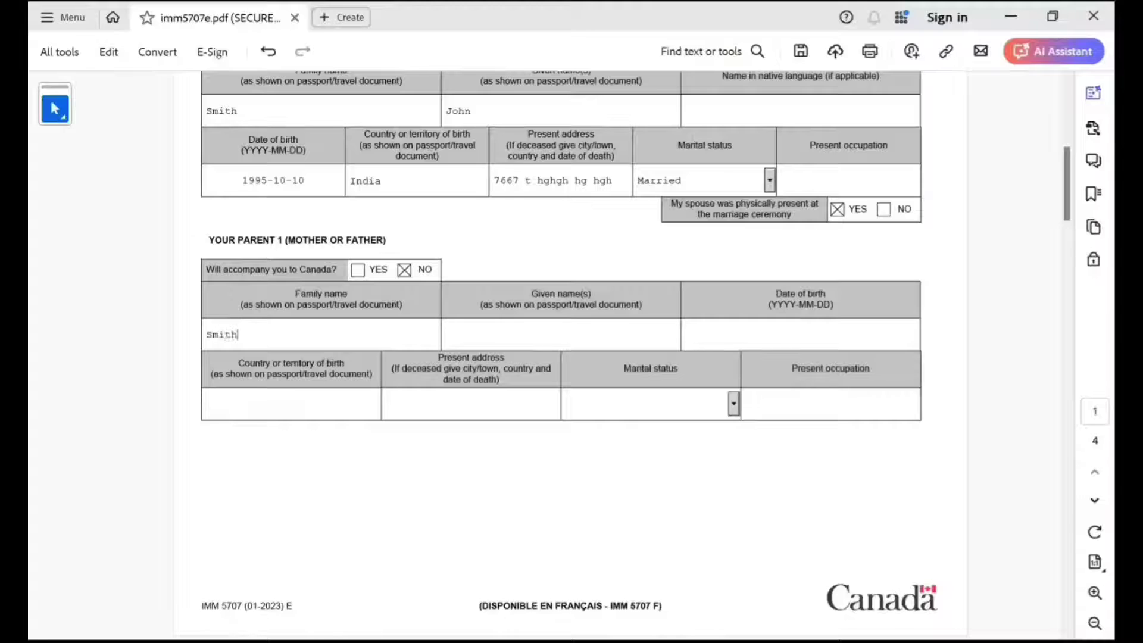
pyautogui.press('Tab')
pyautogui.write('Ela')
# Step: Fill in parent 1's date of birth, country of birth as India, and present address
pyautogui.press('Tab')
pyautogui.write('1')
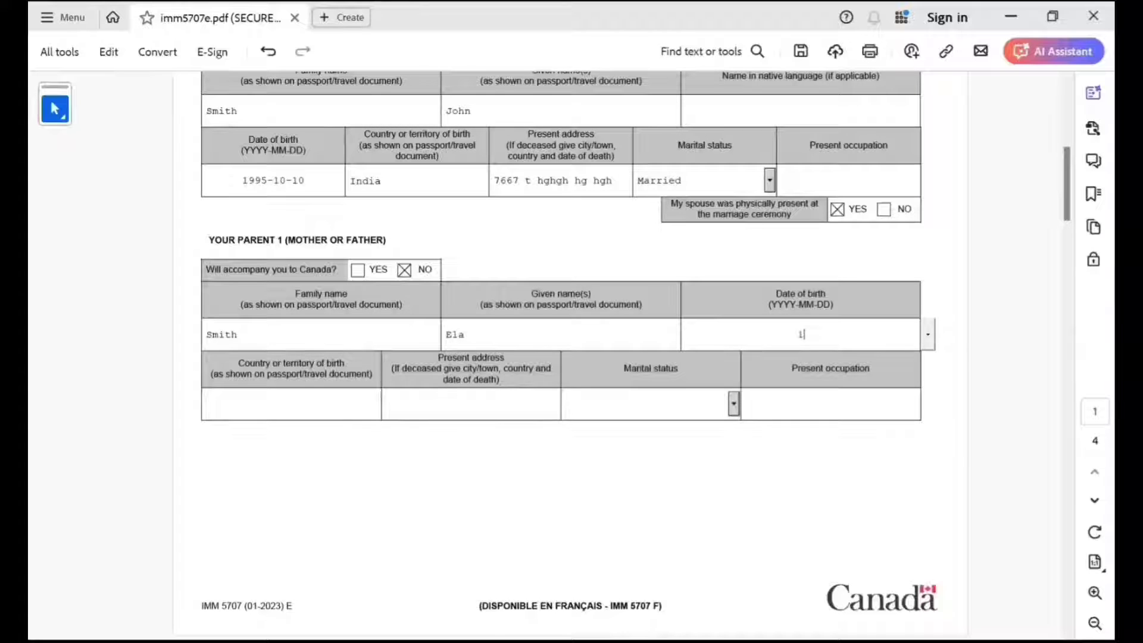
pyautogui.write('970-10-10')
pyautogui.press('Tab')
pyautogui.write('India')
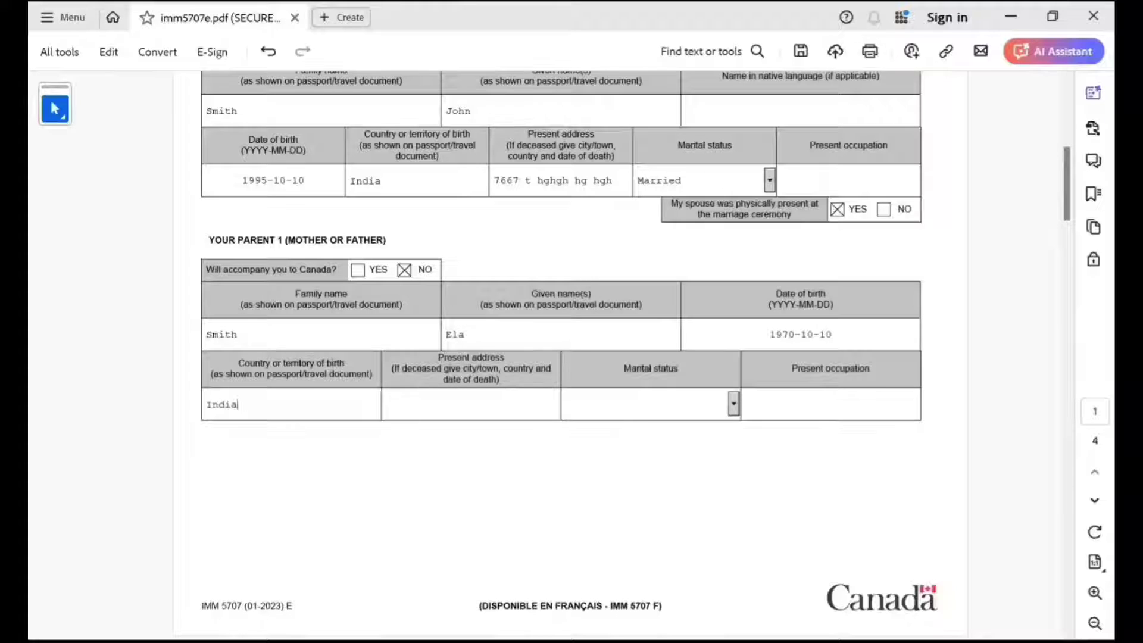
pyautogui.press('Tab')
pyautogui.write('jhj hjhj hjh')
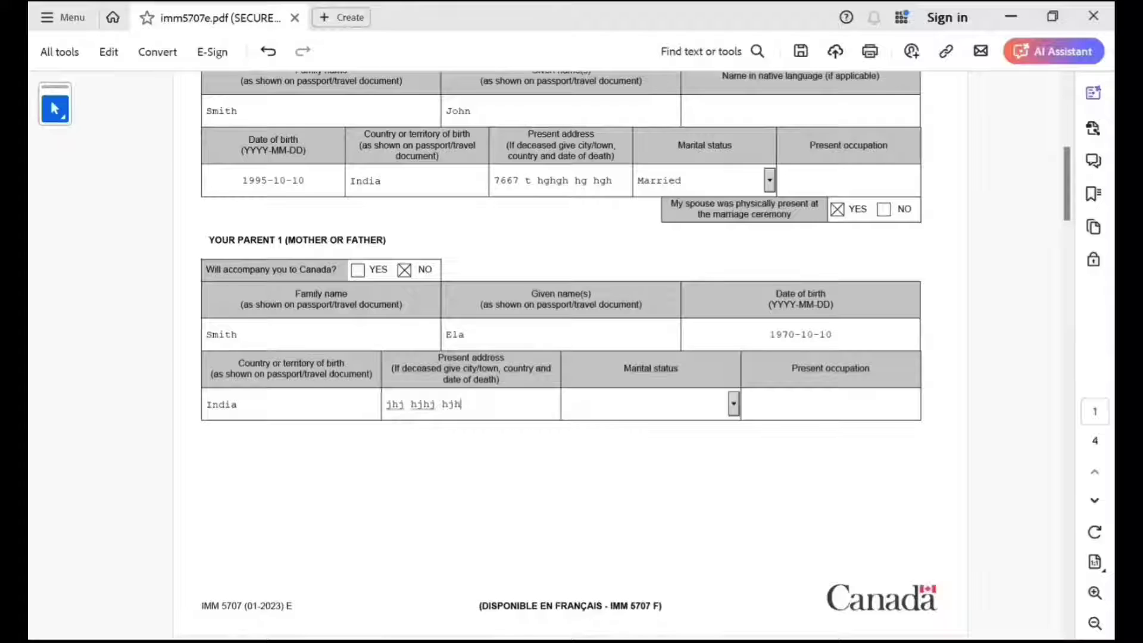
# Step: Set parent 1's marital status to Married and enter Homemaker as the present occupation
pyautogui.press('Tab')
pyautogui.hotkey('alt', 'Down')
pyautogui.press('Down')
pyautogui.press('Down')
pyautogui.press('Down')
pyautogui.press('Down')
pyautogui.press('Down')
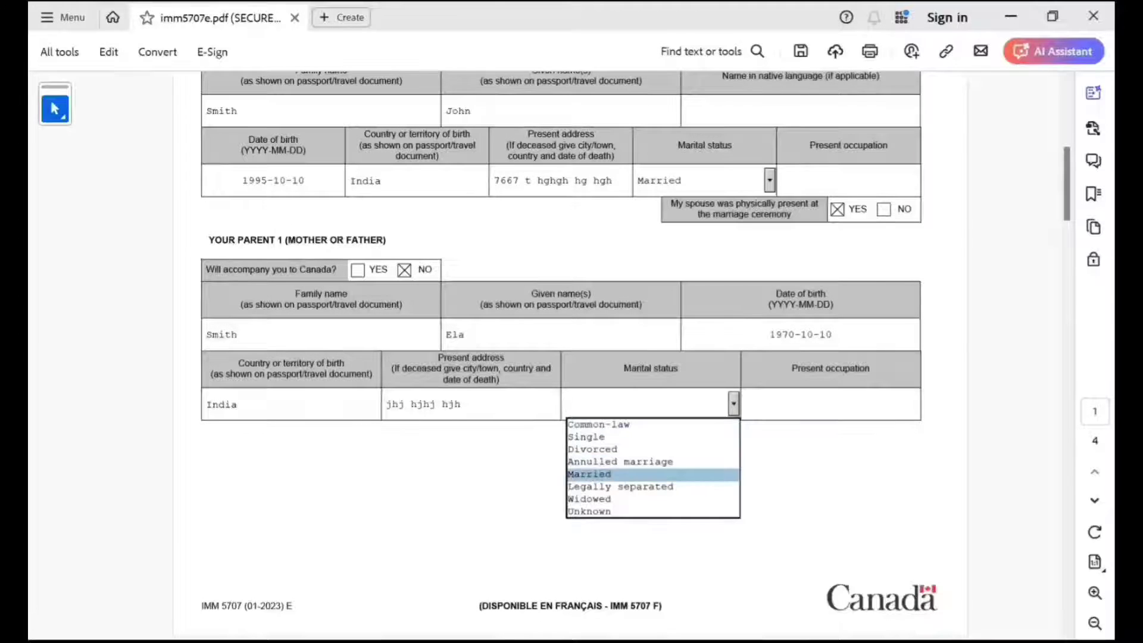
pyautogui.press('Return')
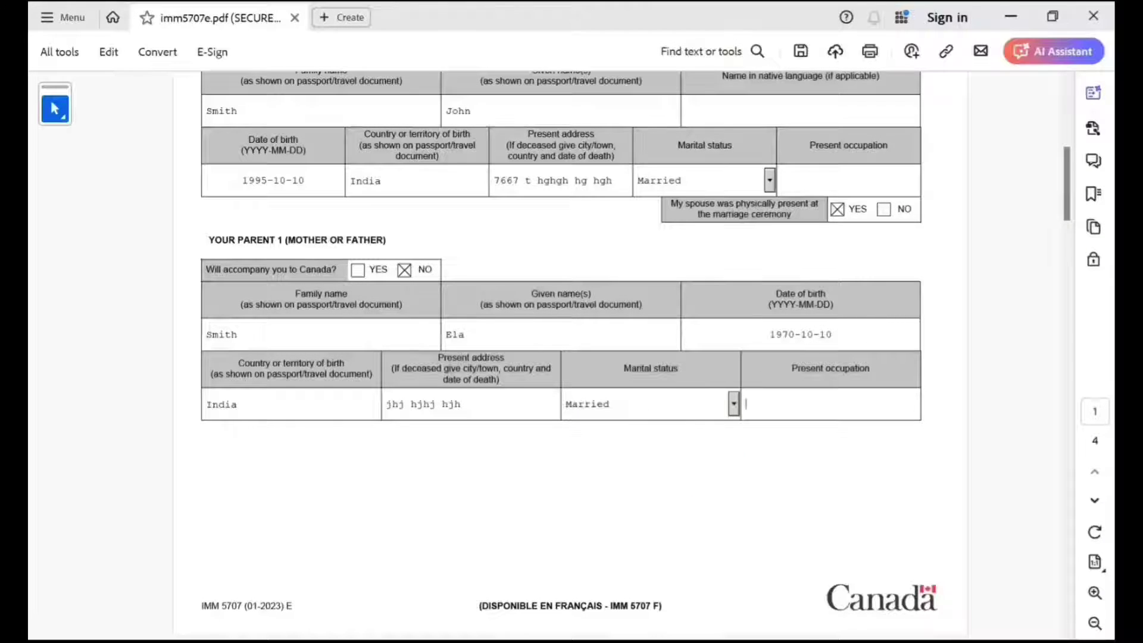
pyautogui.write('Homemaker')
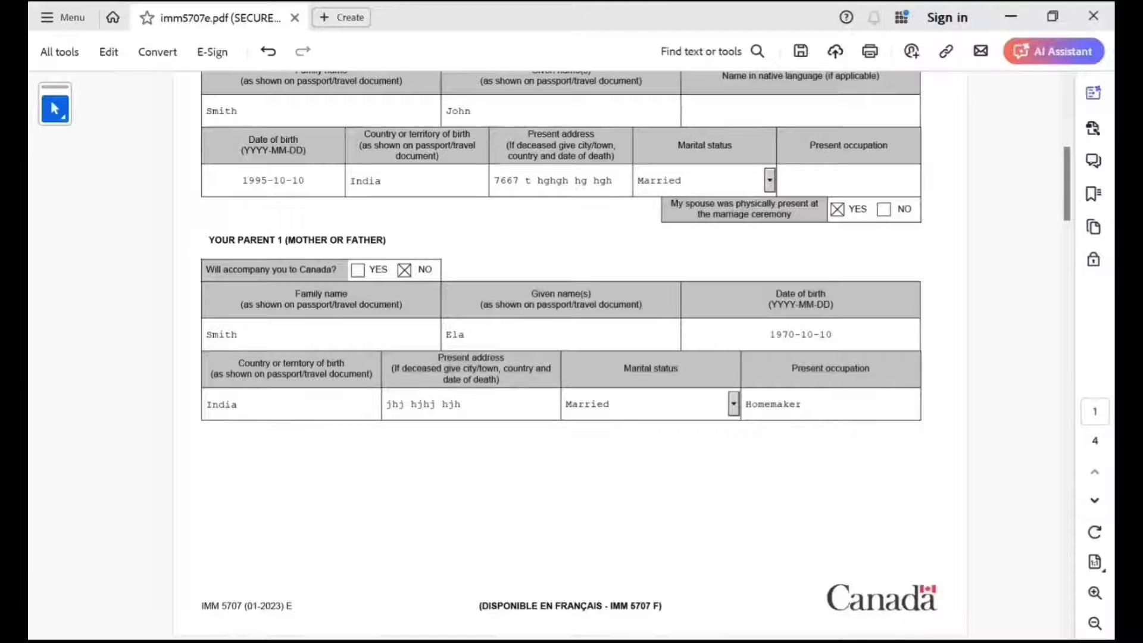
# Step: Mark parent 2 on page 2 as accompanying to Canada and enter that parent's family and given names
pyautogui.scroll(-3, 570, 357)
pyautogui.scroll(-5, 571, 357)
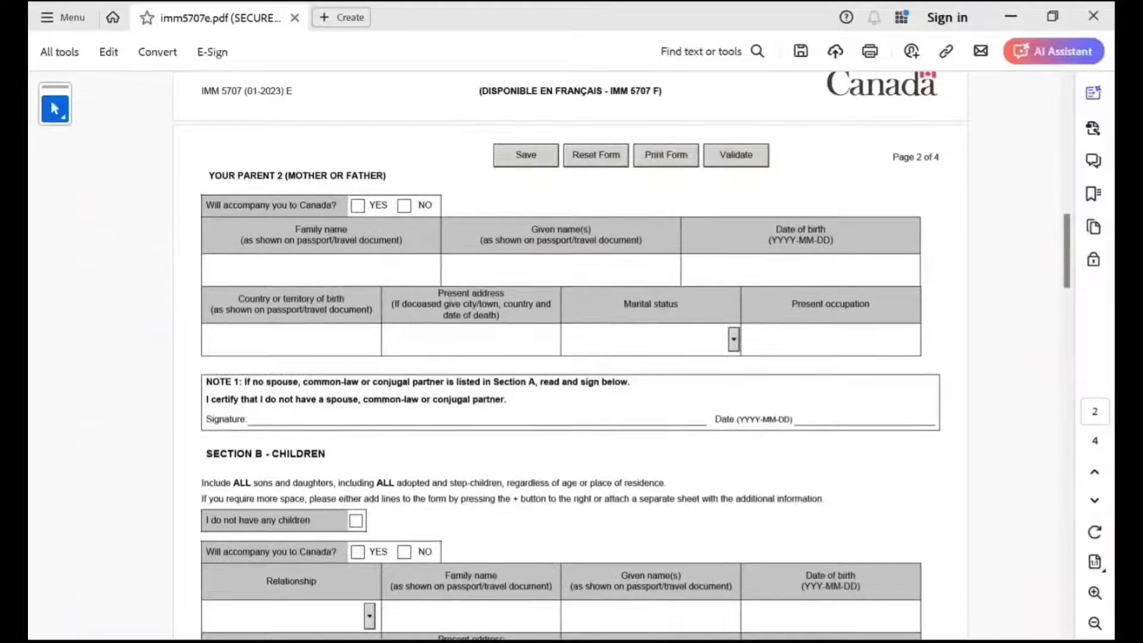
pyautogui.click(358, 205)
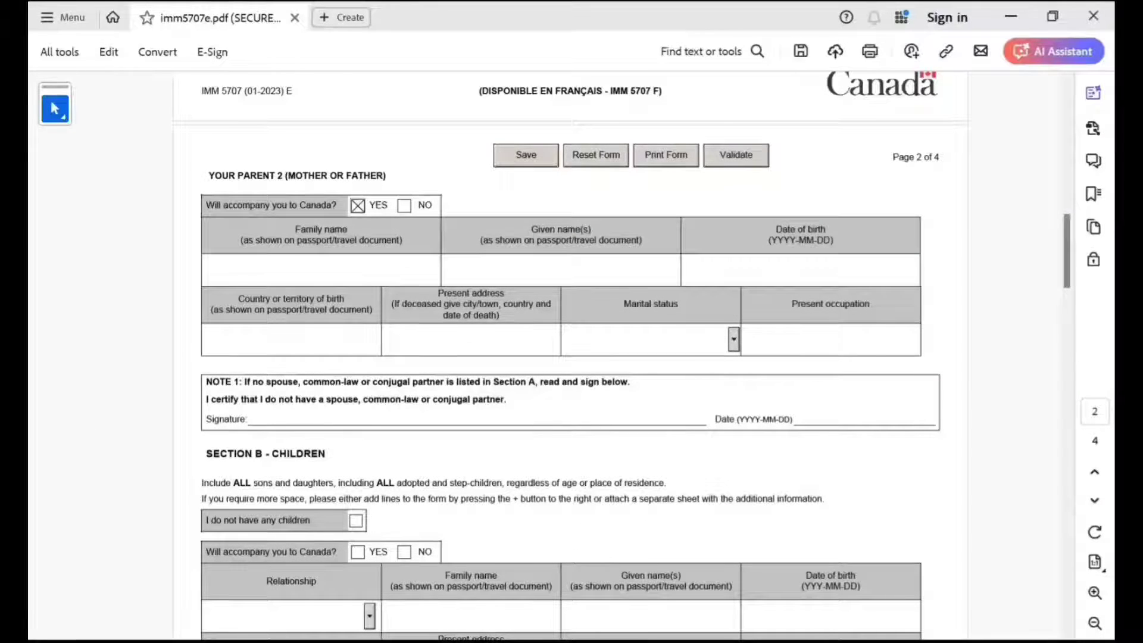
pyautogui.click(206, 270)
pyautogui.write('Smith')
pyautogui.press('Tab')
pyautogui.write('Pete')
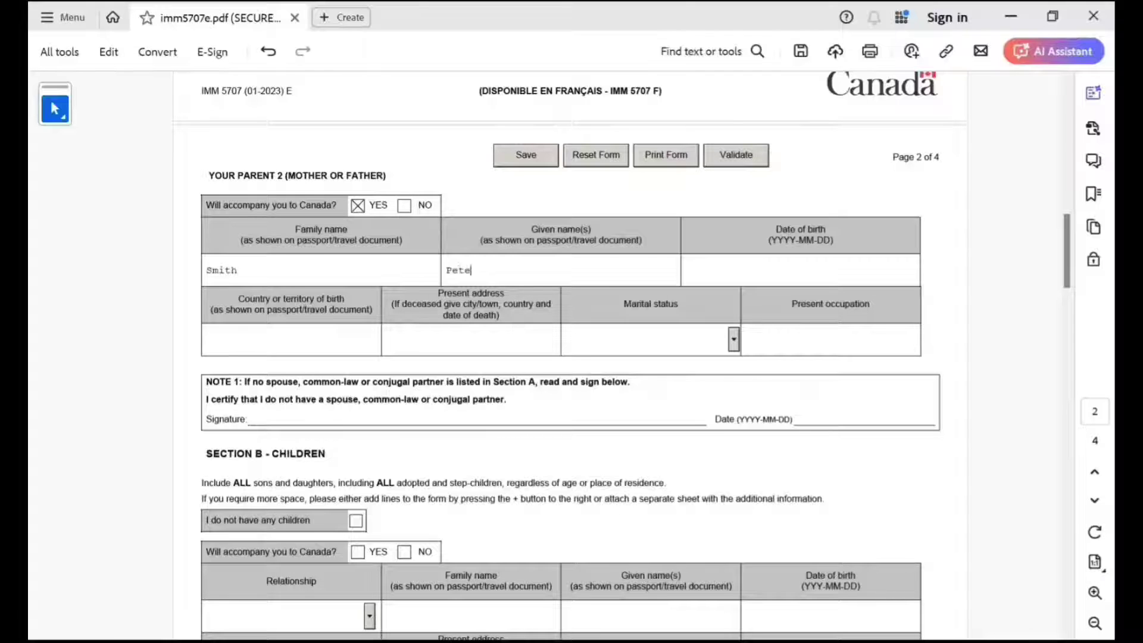
pyautogui.write('r')
# Step: Enter parent 2's date of birth and set their country of birth to India
pyautogui.press('Tab')
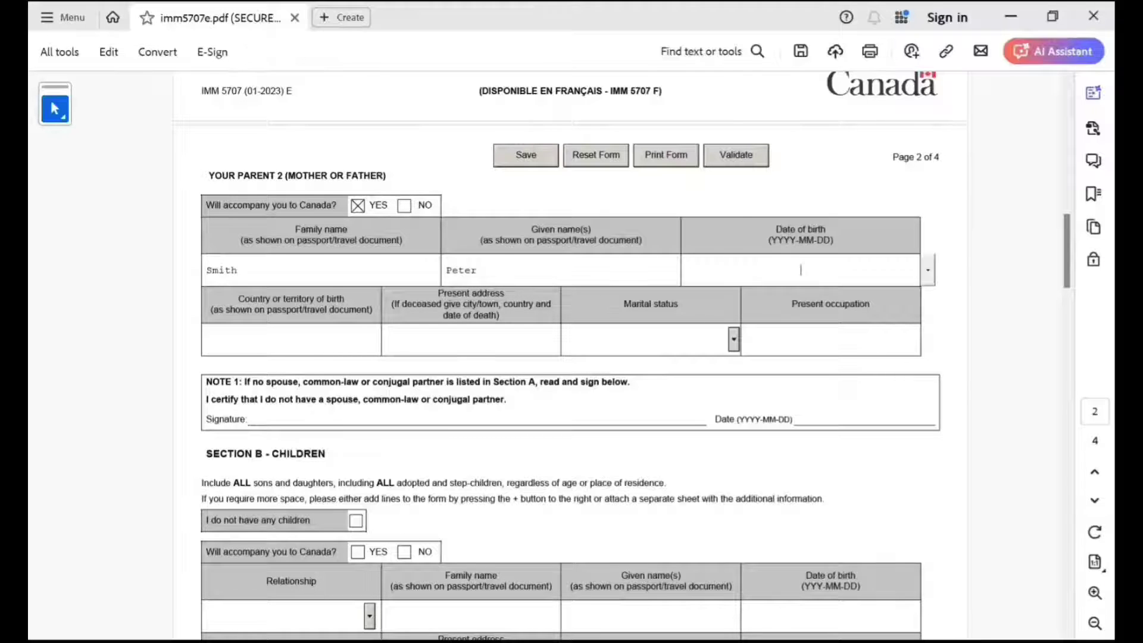
pyautogui.write('1968-10-10')
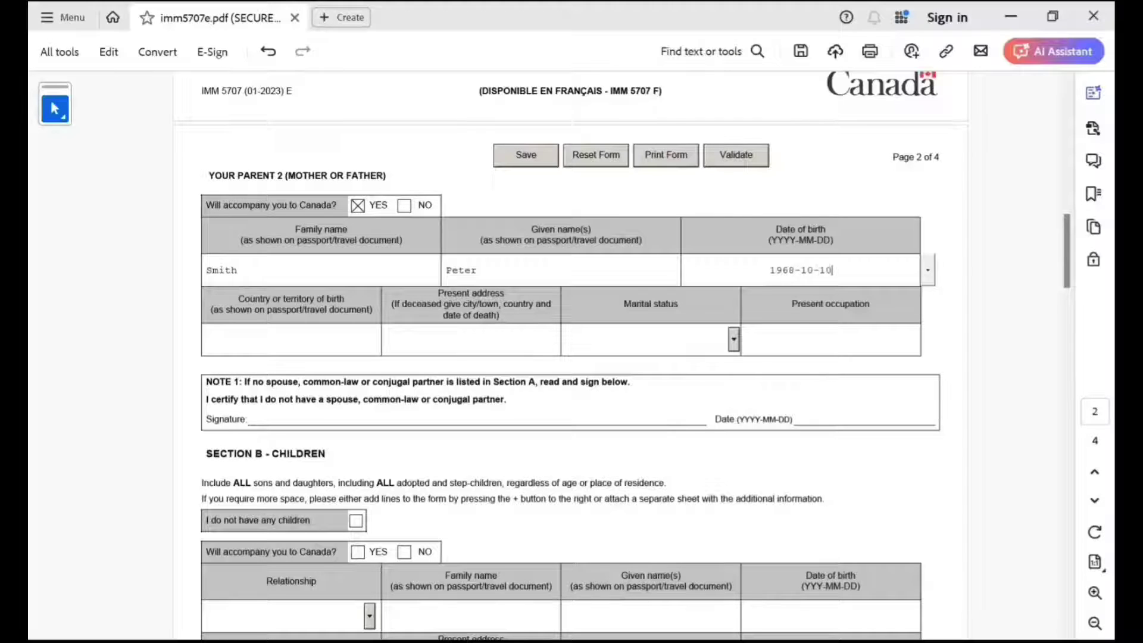
pyautogui.press('Tab')
pyautogui.write('India')
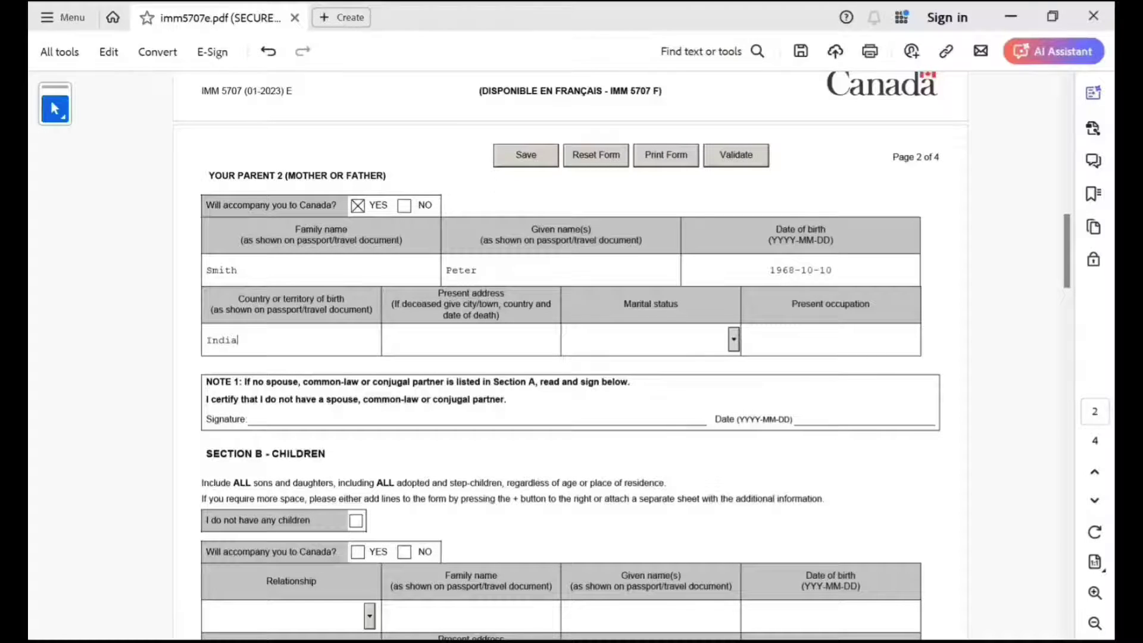
# Step: Fill in the present address for parent 2
pyautogui.press('Tab')
pyautogui.write('jj hjjh jjh jh')
pyautogui.press('Tab')
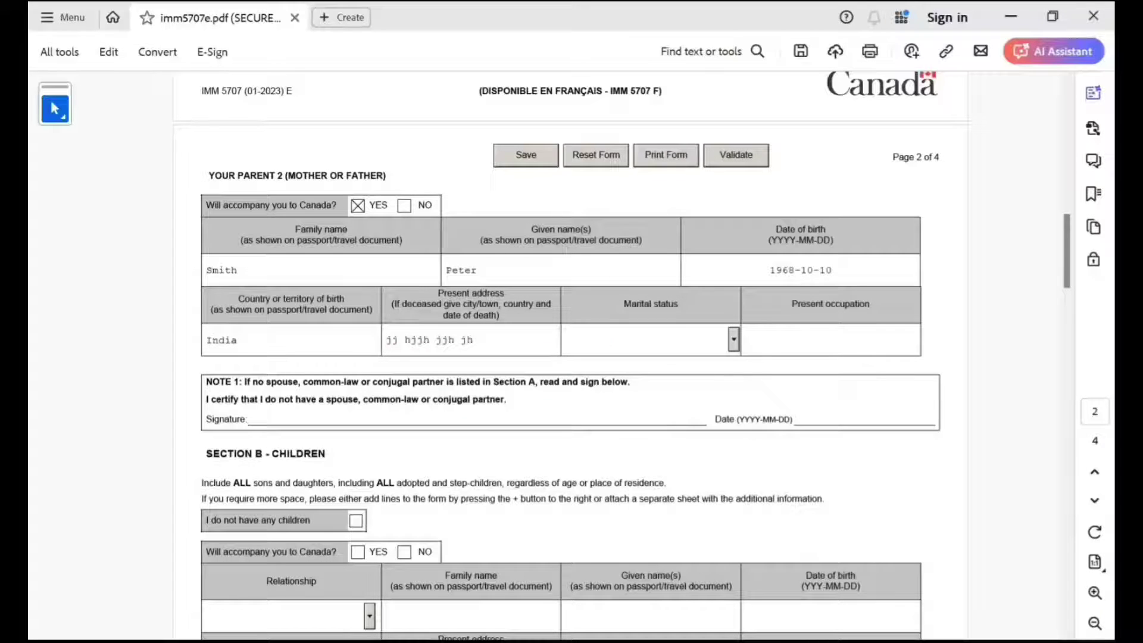
# Step: Set parent 2's marital status to Married and enter retired as the present occupation
pyautogui.press('m')
pyautogui.press('Tab')
pyautogui.write('retires')
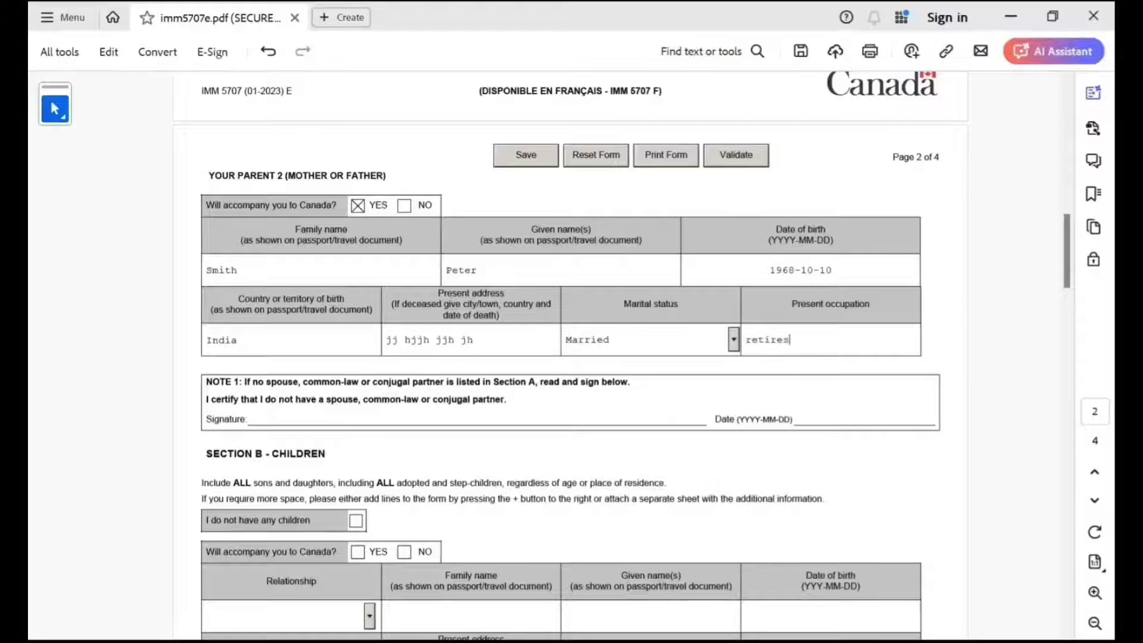
pyautogui.press('BackSpace')
pyautogui.write('d')
# Step: Declare in Section B that the applicant does not have any children
pyautogui.scroll(-1, 622, 356)
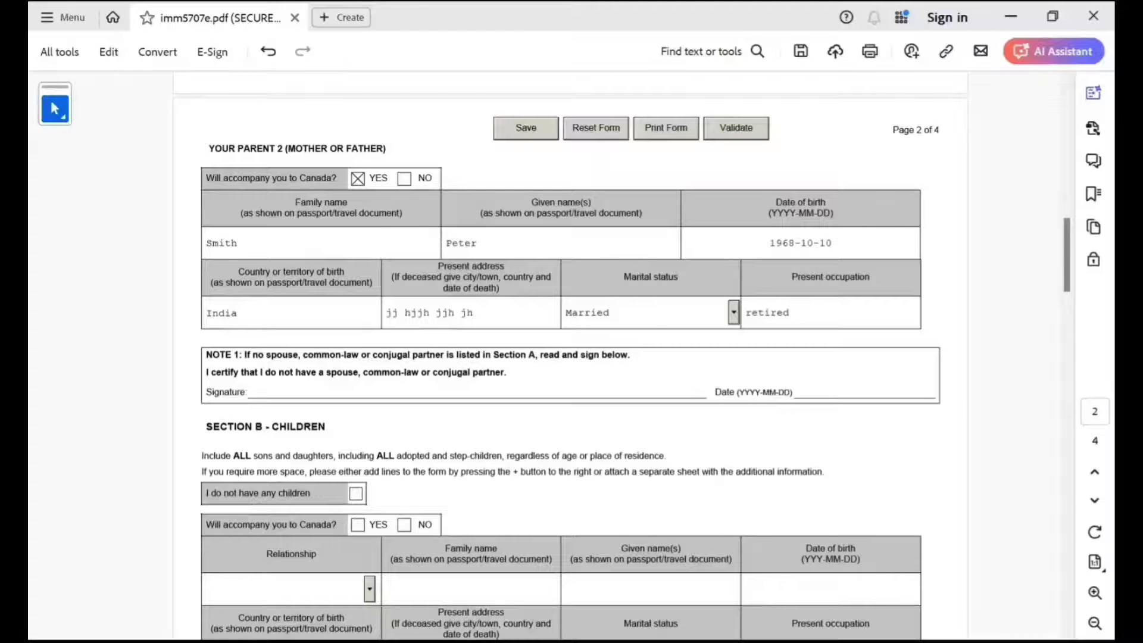
pyautogui.scroll(5, 569, 356)
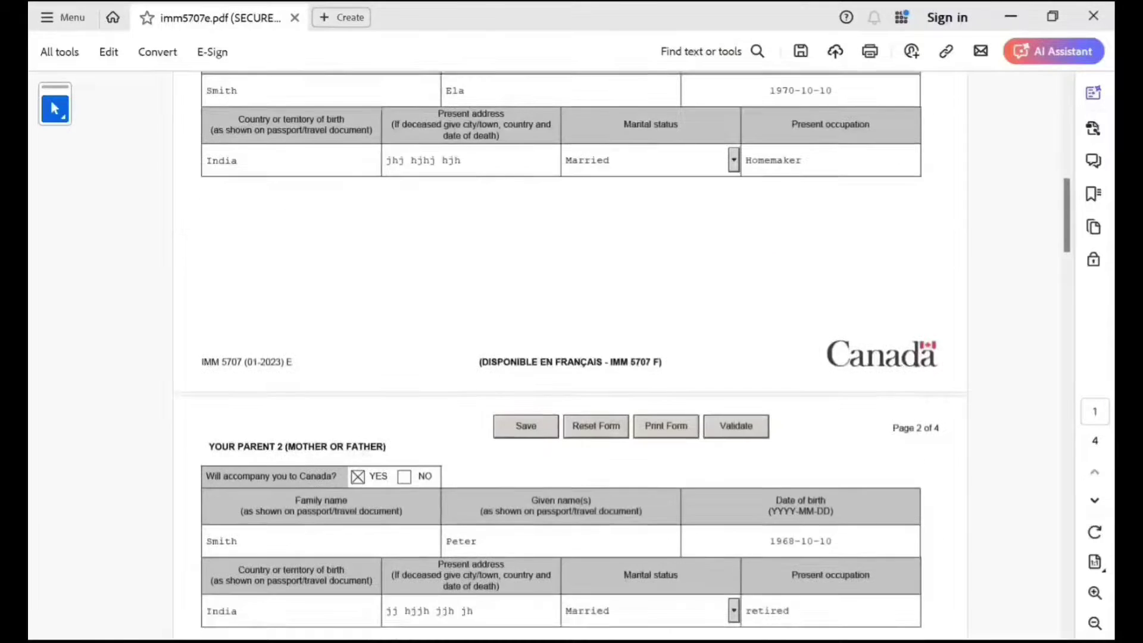
pyautogui.scroll(-4, 570, 356)
pyautogui.scroll(-2, 570, 356)
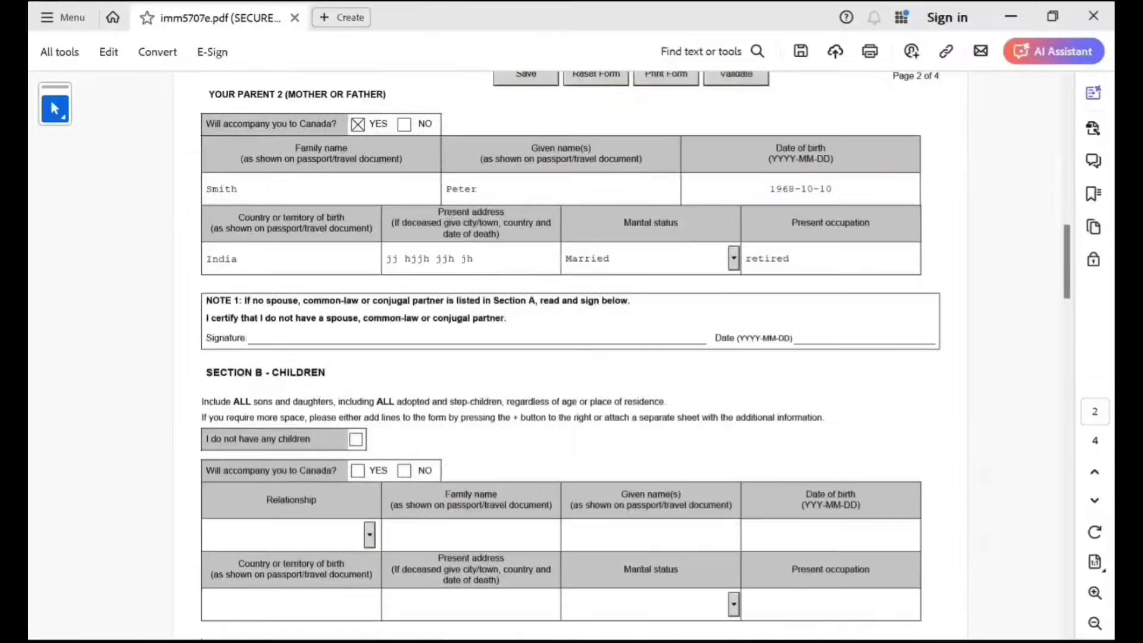
pyautogui.click(356, 440)
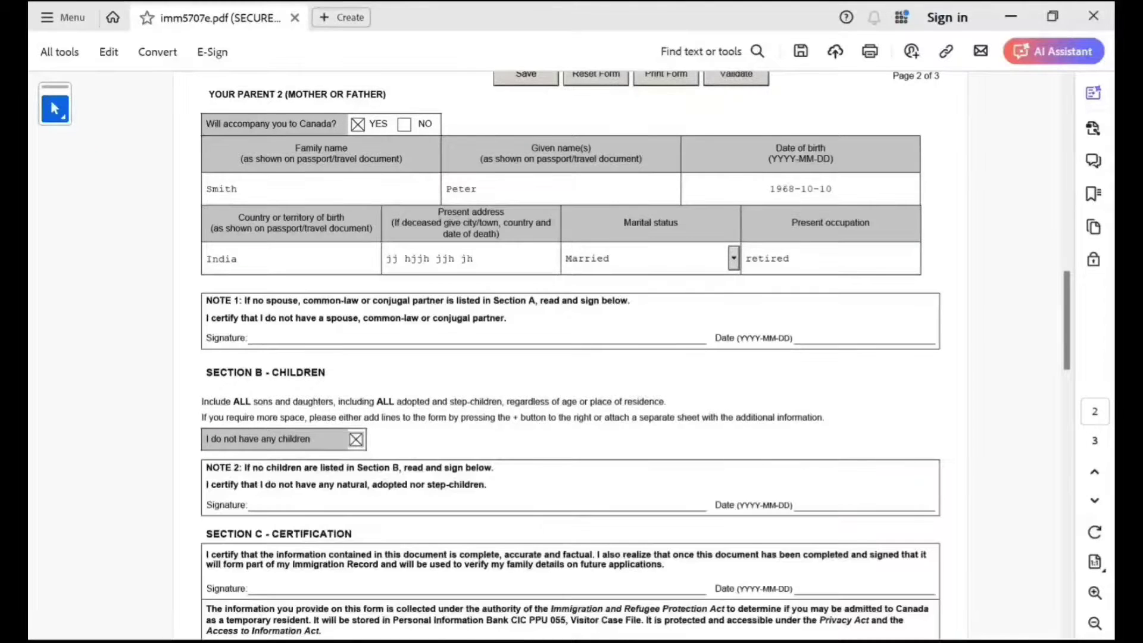
# Step: Look through the certification sections and instructions, and validate the form
pyautogui.scroll(-1, 570, 356)
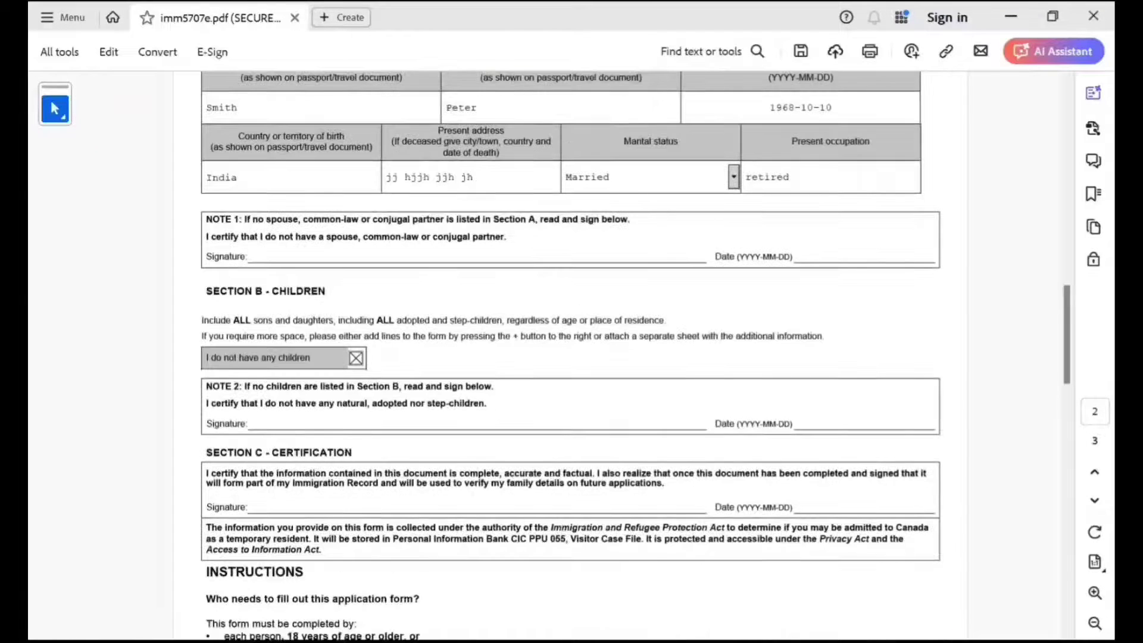
pyautogui.scroll(-1, 636, 356)
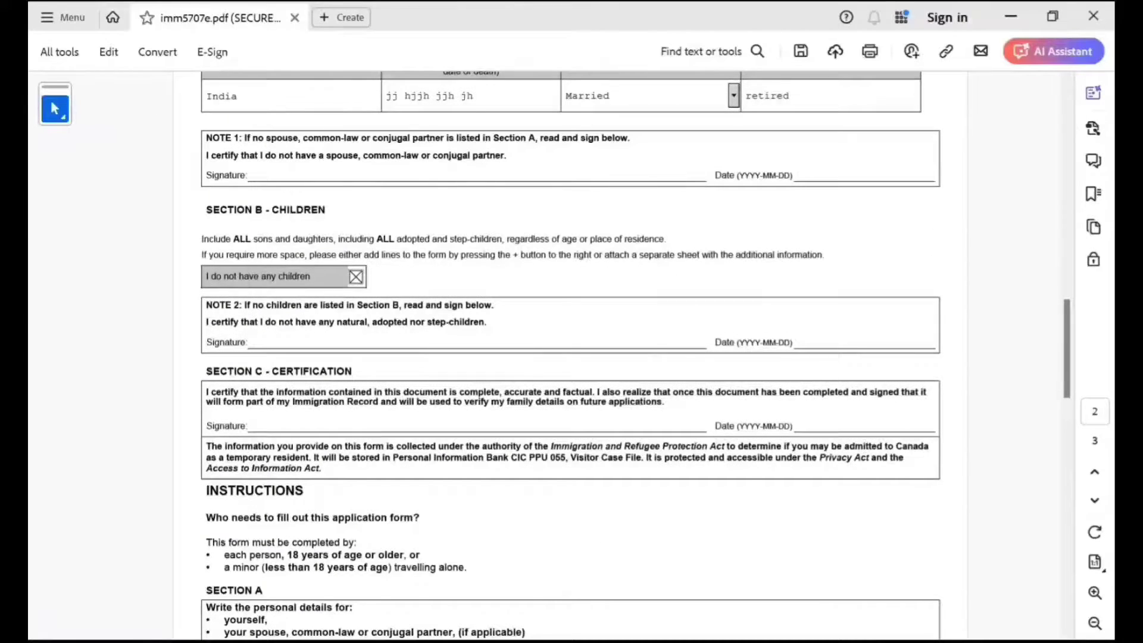
pyautogui.scroll(-4, 570, 356)
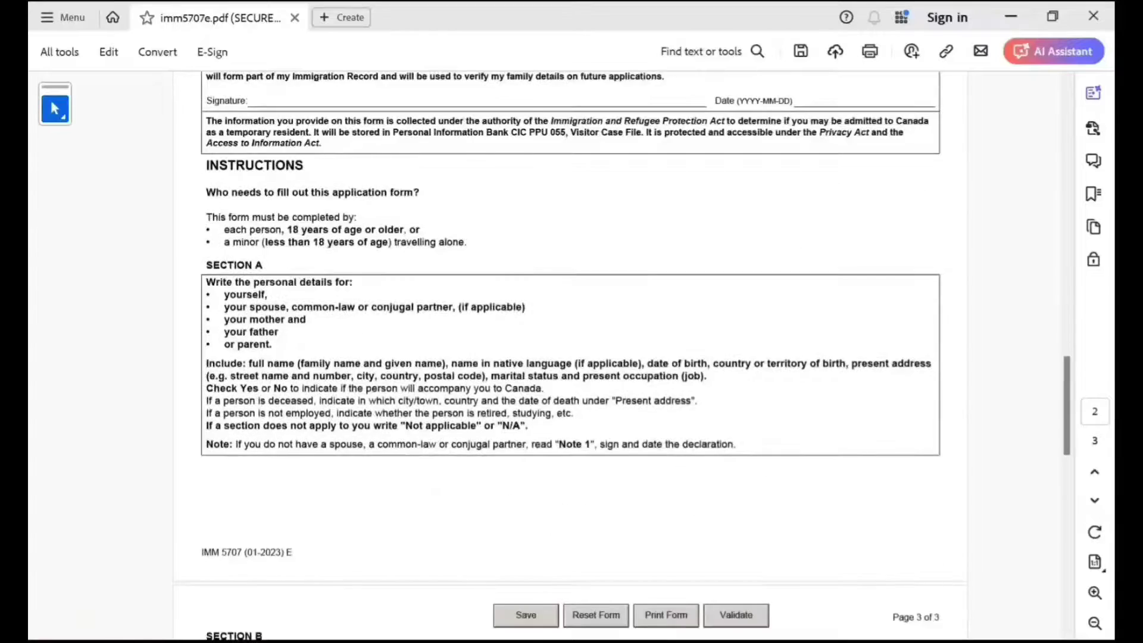
pyautogui.scroll(-10, 570, 356)
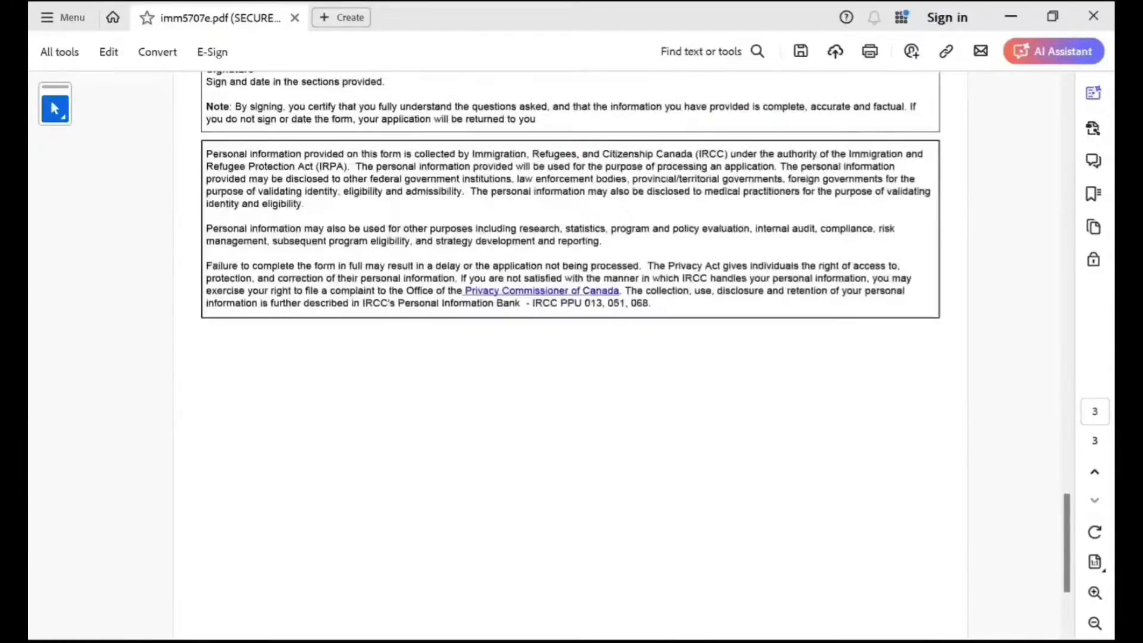
pyautogui.scroll(12, 570, 357)
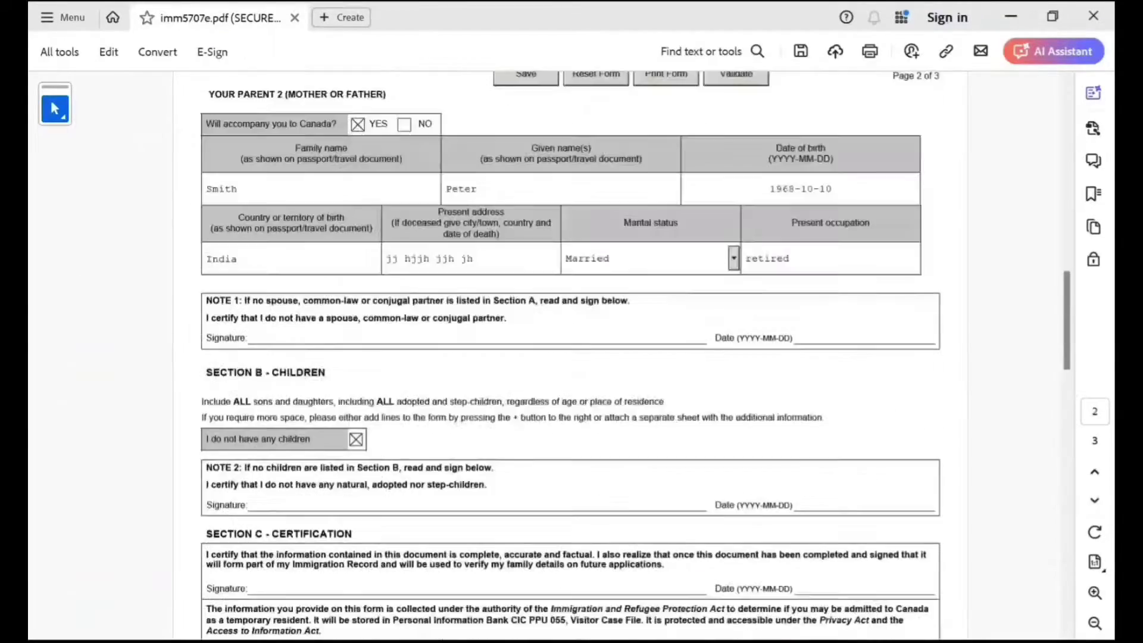
pyautogui.scroll(4, 570, 356)
pyautogui.click(736, 399)
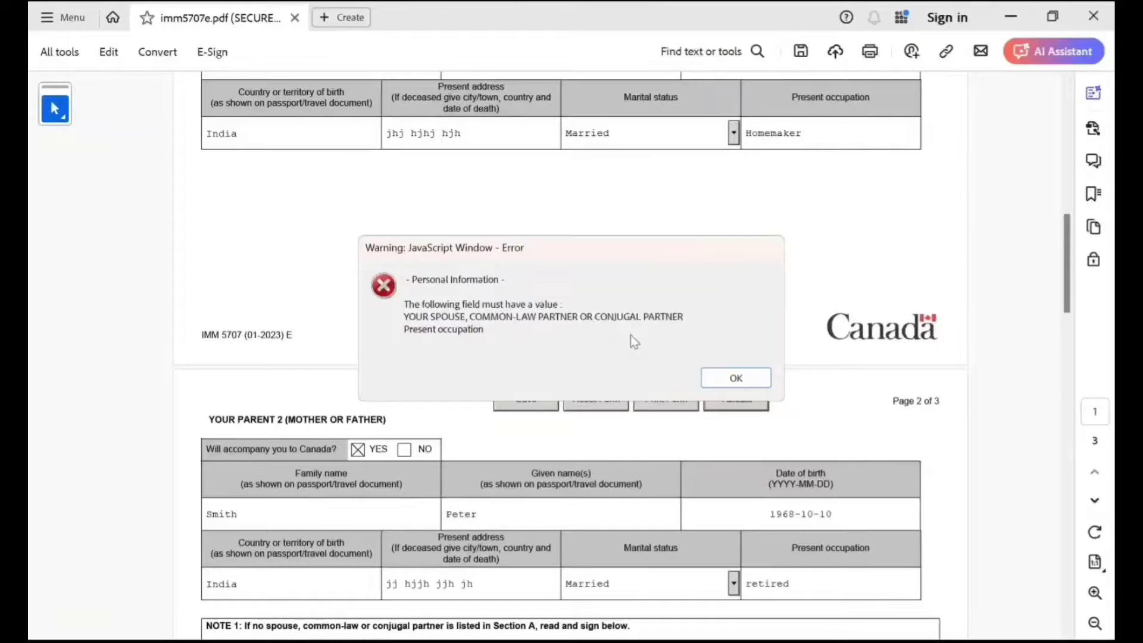
pyautogui.click(727, 378)
# Step: Enter It Analyst as the spouse's present occupation in Section A
pyautogui.scroll(2, 726, 379)
pyautogui.scroll(5, 561, 314)
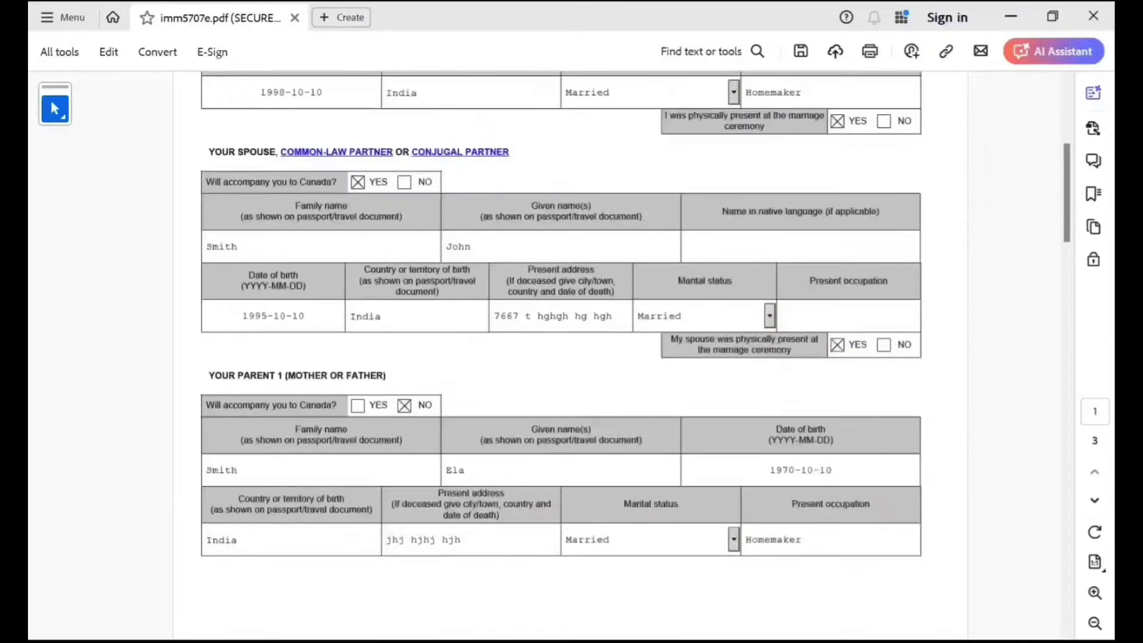
pyautogui.click(782, 316)
pyautogui.write('It Analyst')
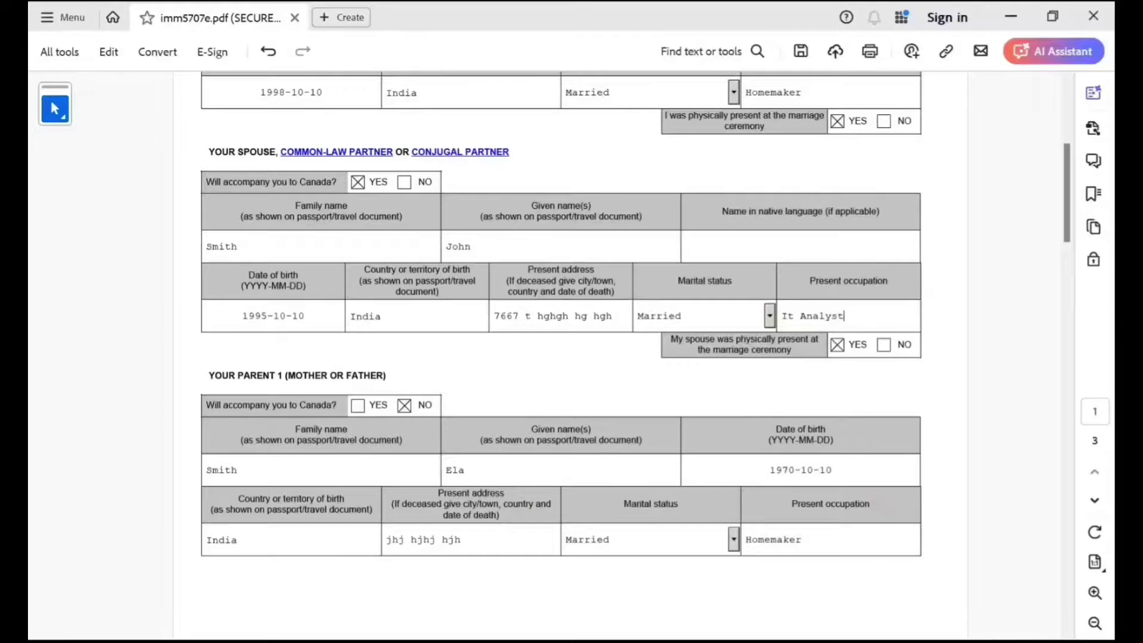
# Step: Review the form through to page 3 and highlight the Section B instructions on which personal details to include for children
pyautogui.scroll(5, 561, 357)
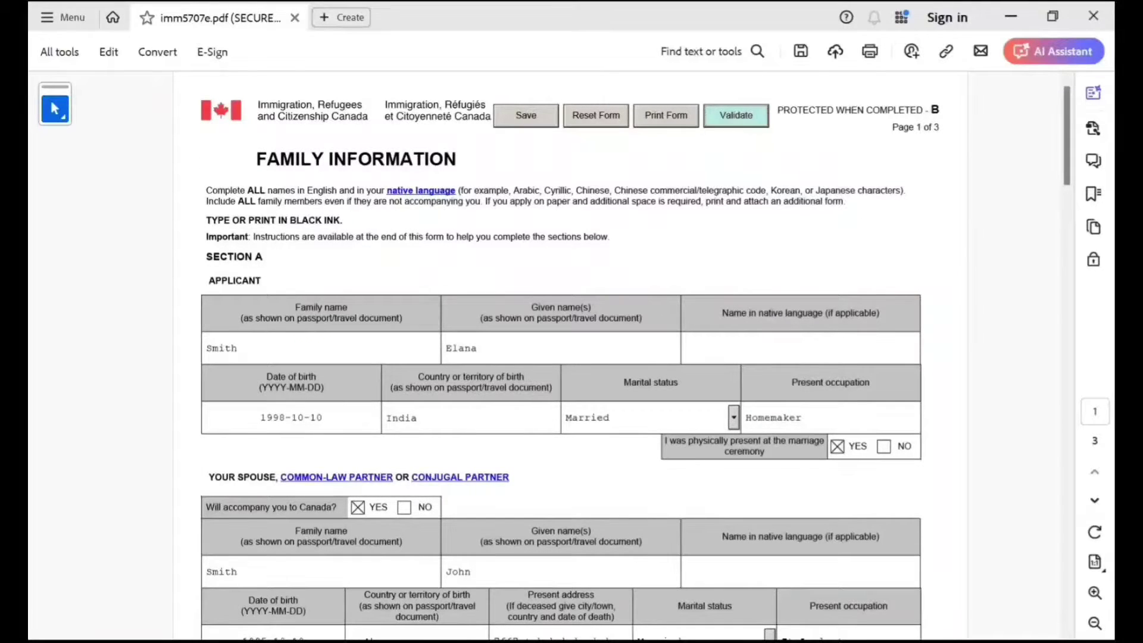
pyautogui.scroll(-12, 570, 357)
pyautogui.scroll(-15, 571, 358)
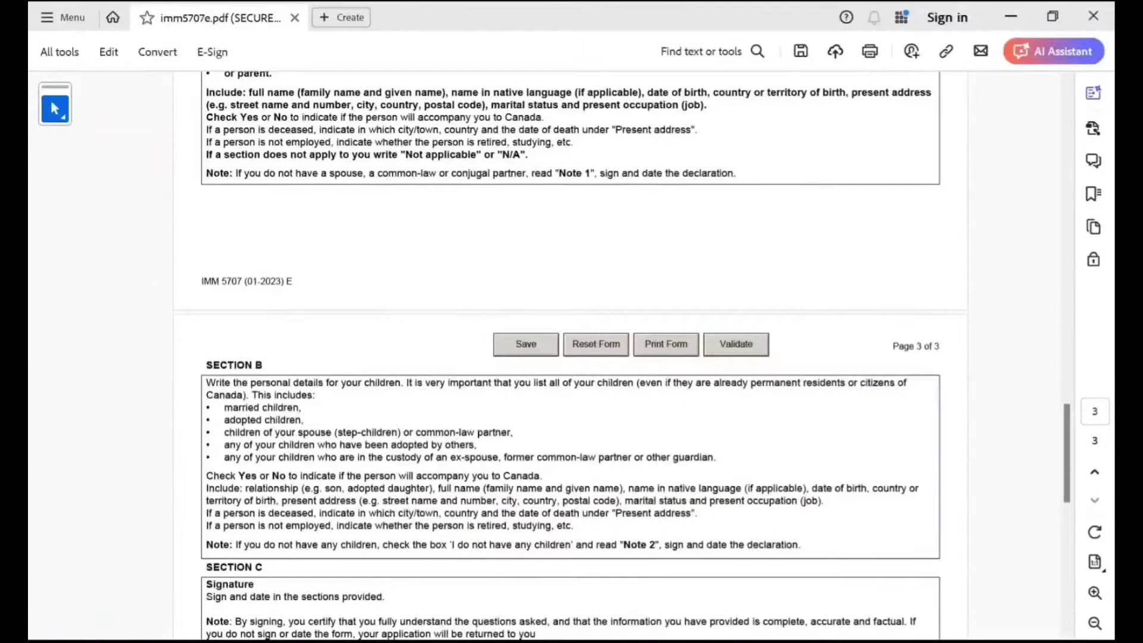
pyautogui.scroll(-4, 570, 357)
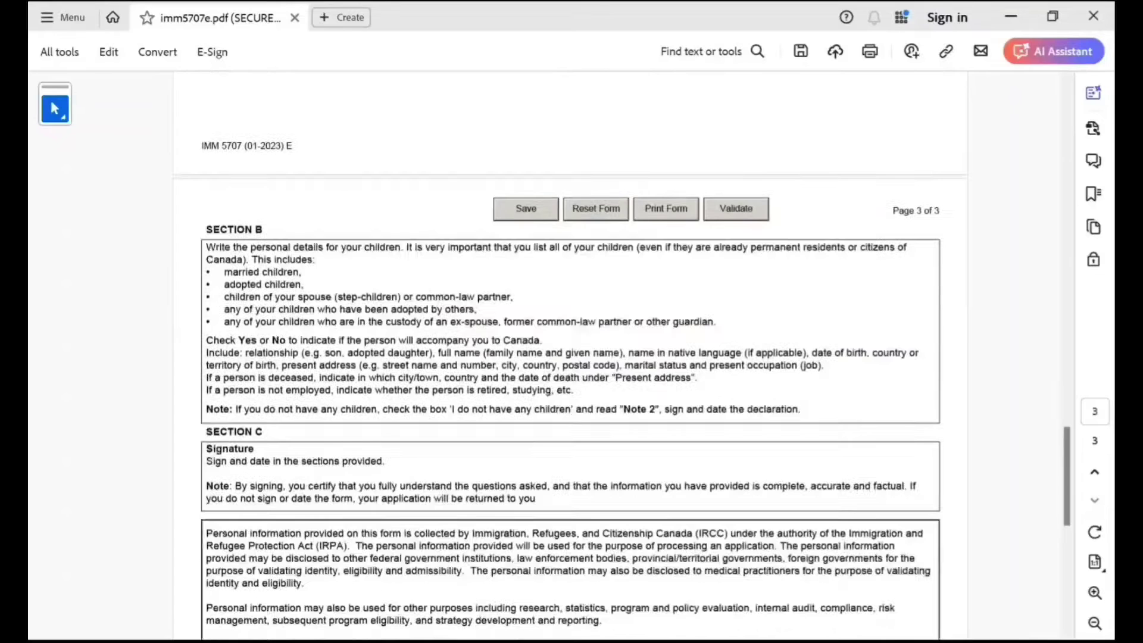
pyautogui.moveTo(565, 353); pyautogui.dragTo(660, 377)
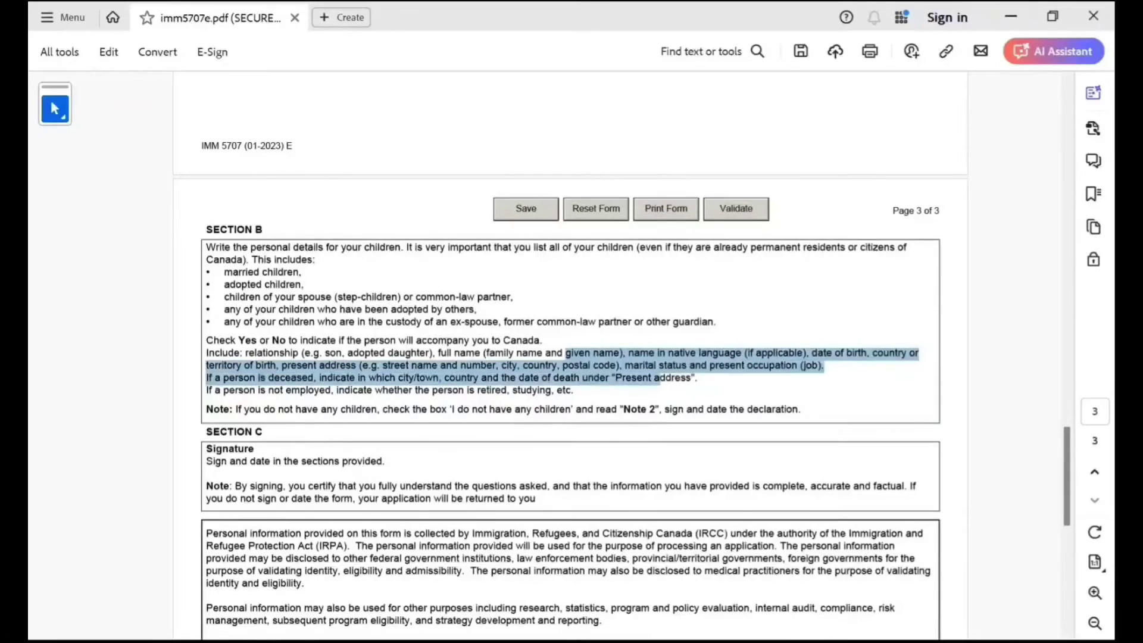